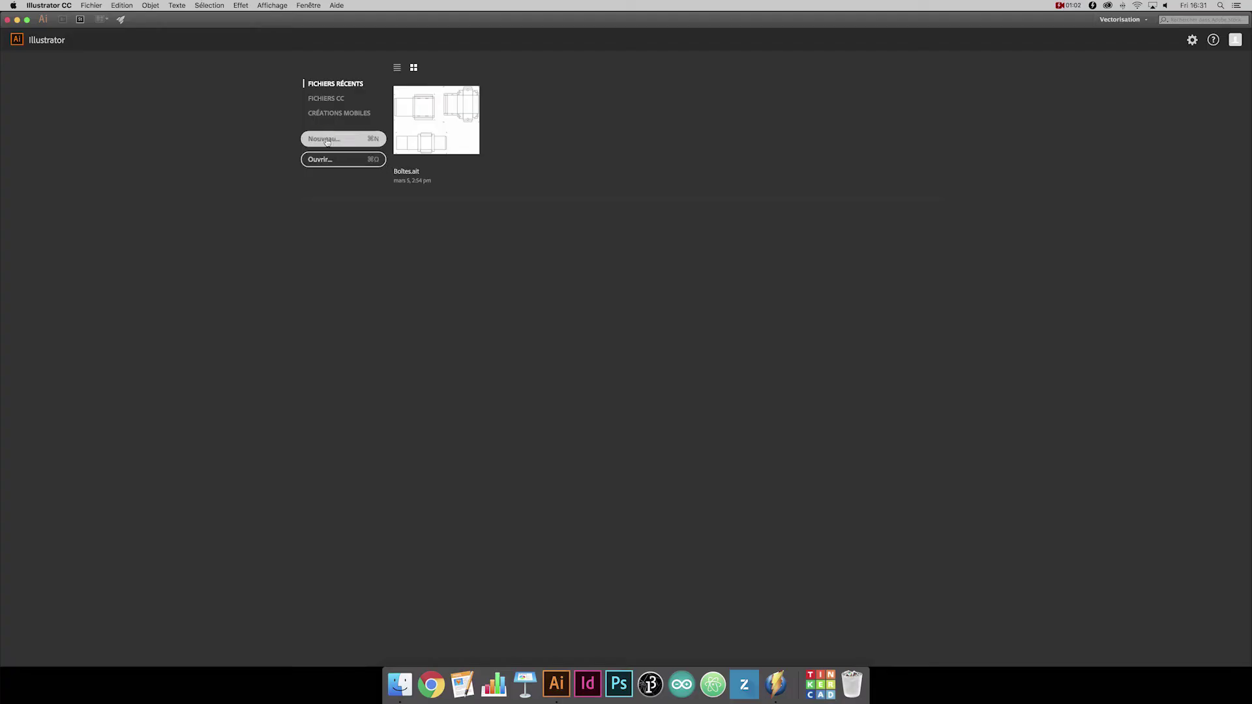
Start a new document from the start screen
left_click(336, 139)
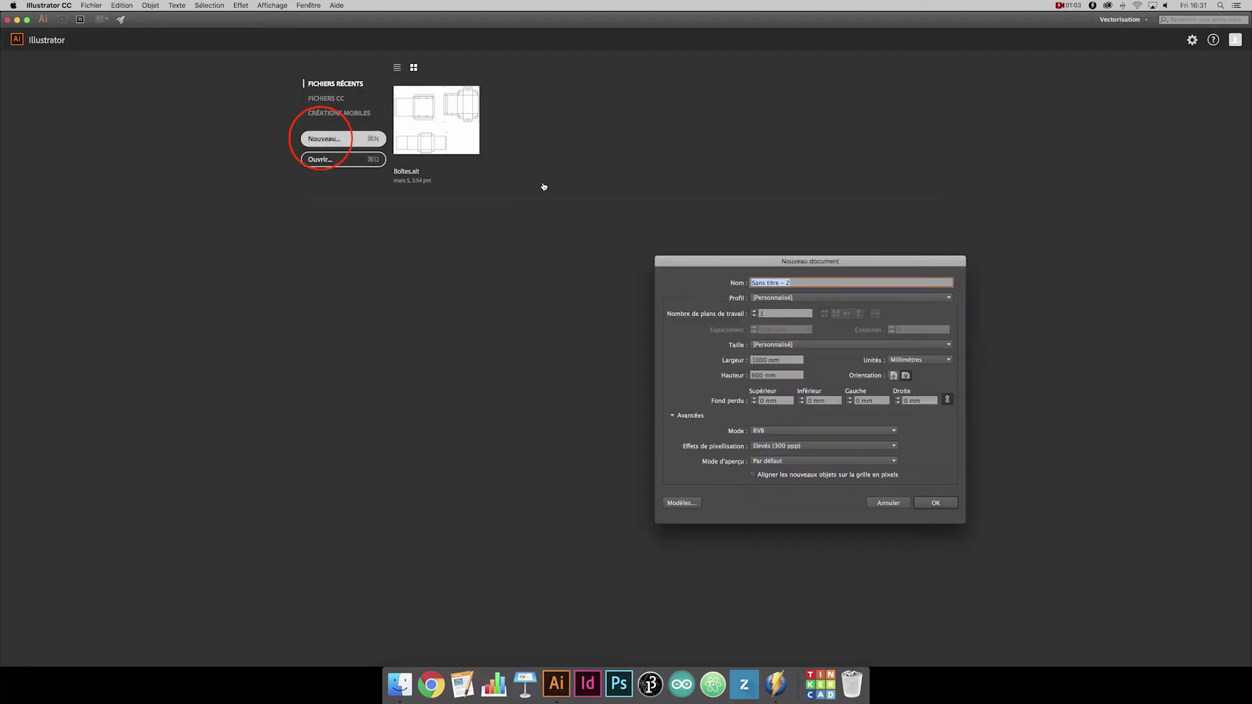
Create the new document with width 1000 mm and height 600 mm
left_click(761, 363)
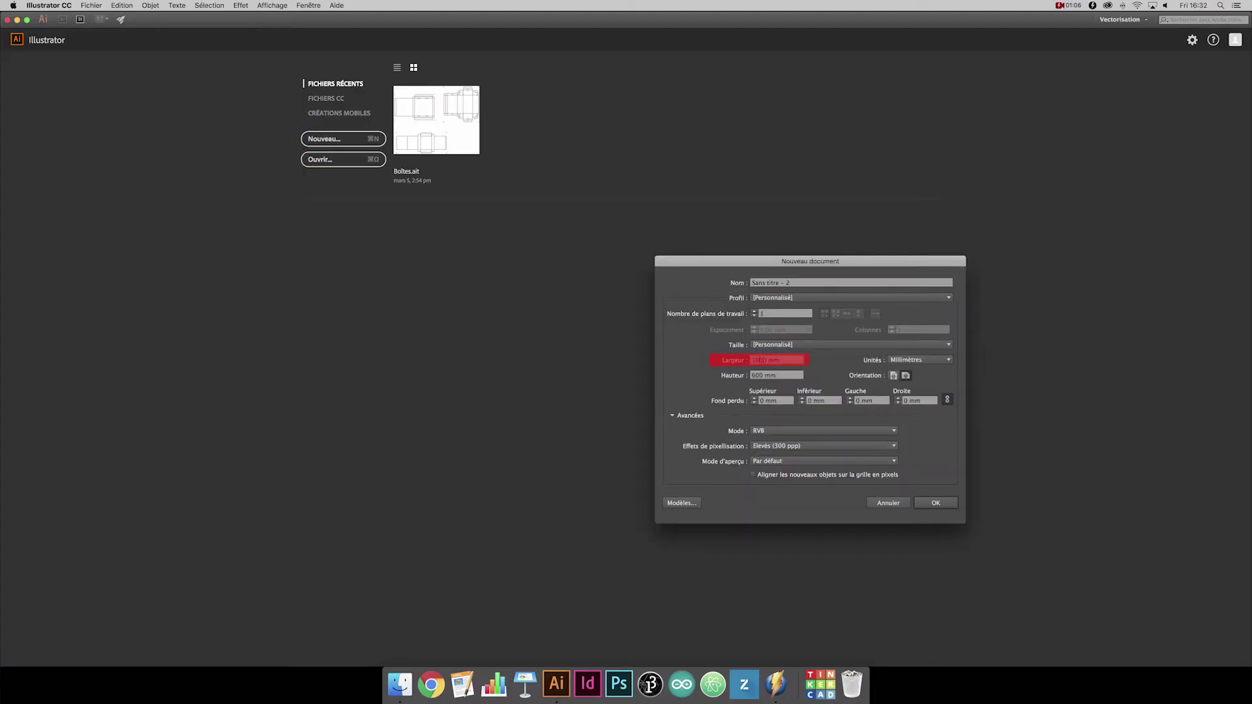
type("10")
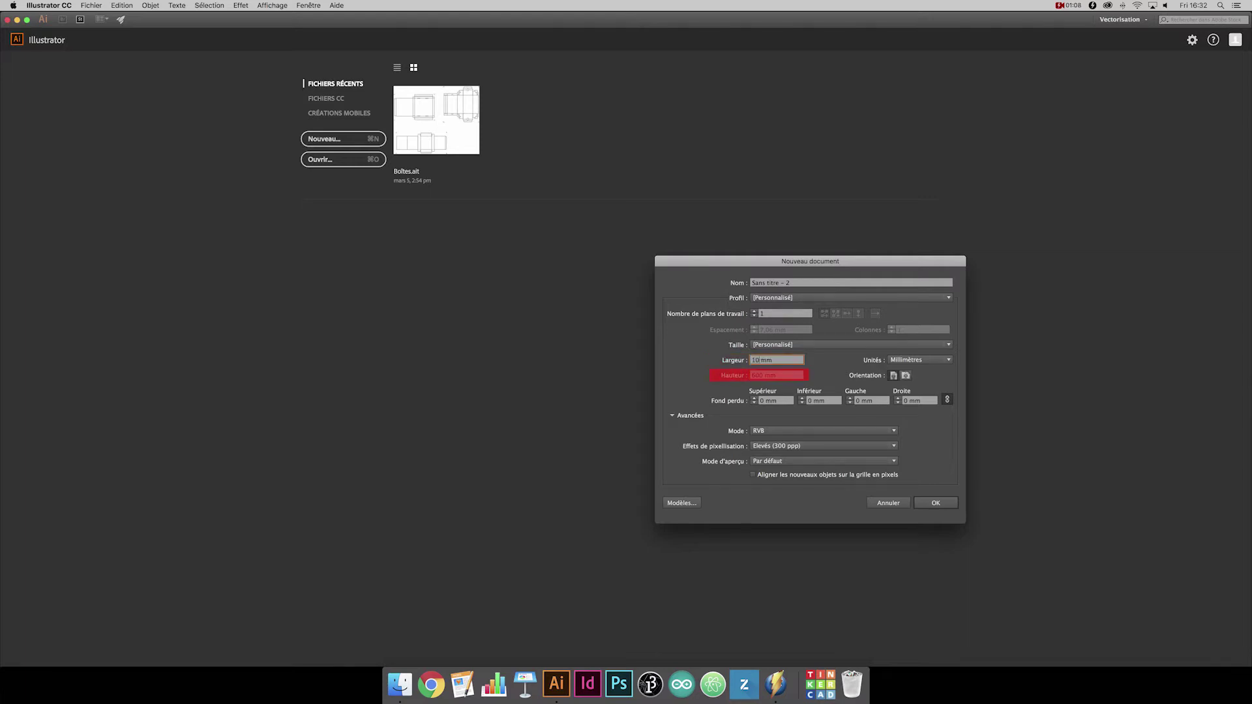
type("0")
key("Tab")
type("600")
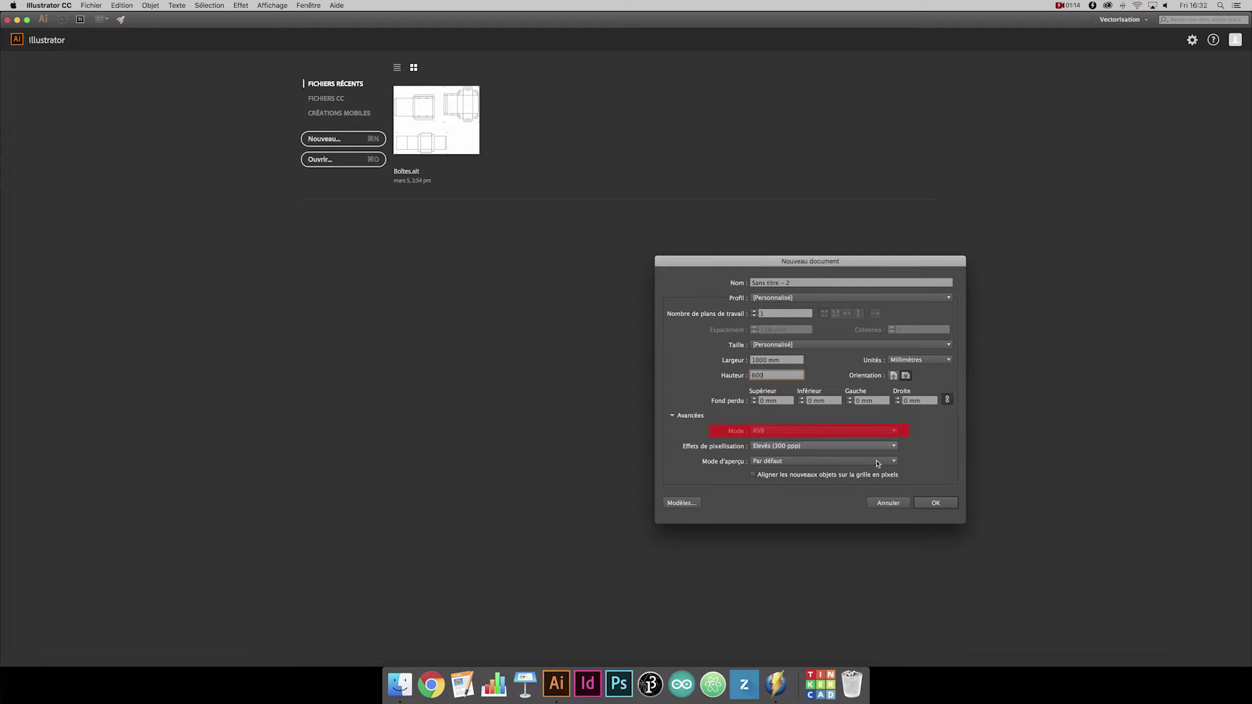
left_click(937, 503)
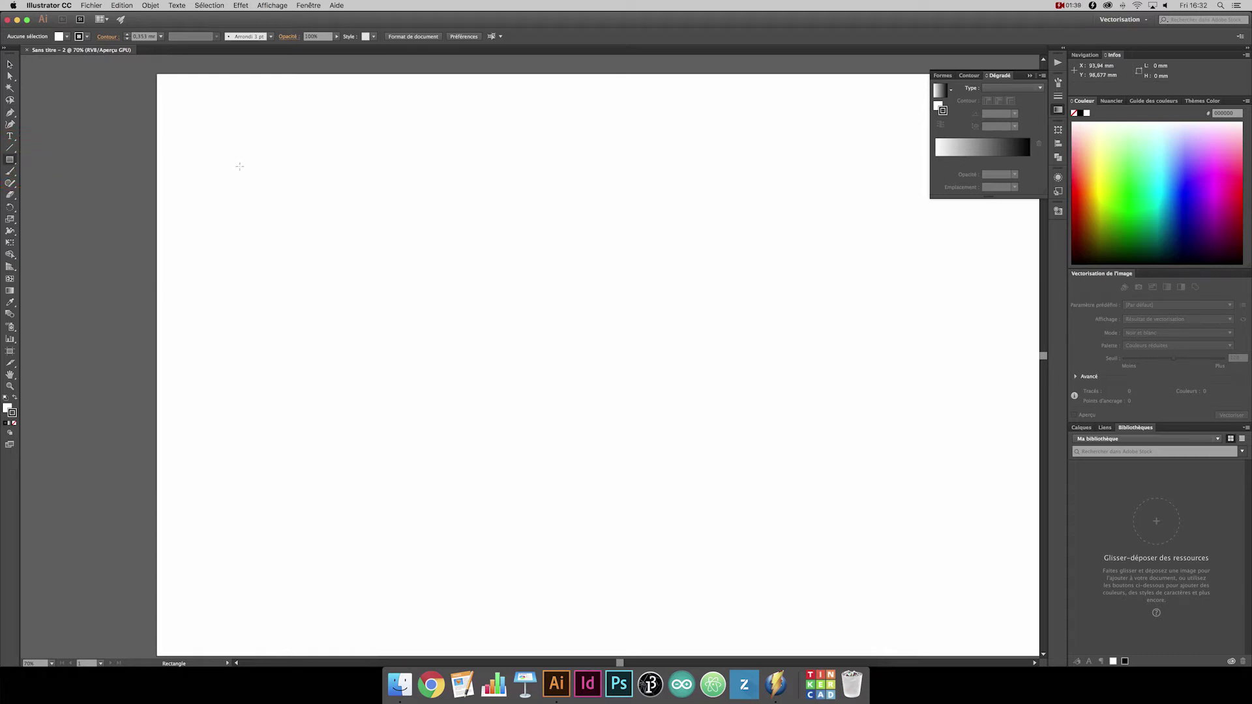
Draw a 32 × 290 mm rectangle at an exact size
left_click(215, 151)
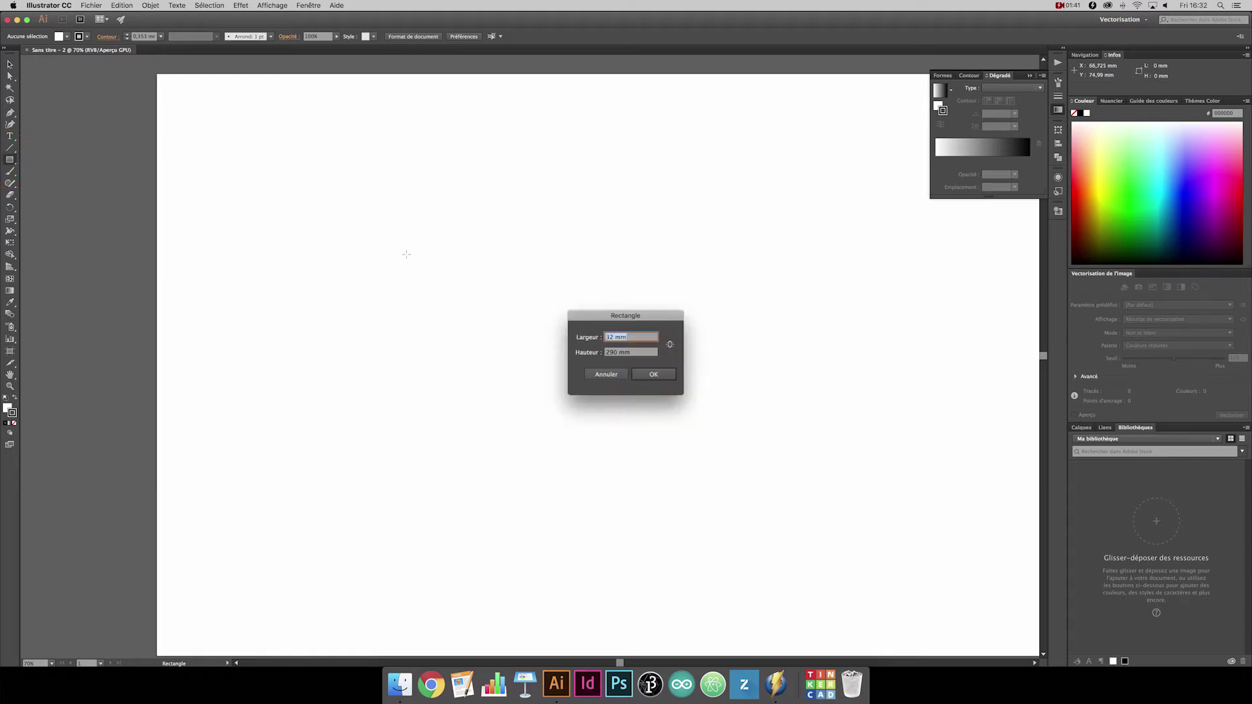
type("32")
key("Tab")
key("Return")
left_click(10, 65)
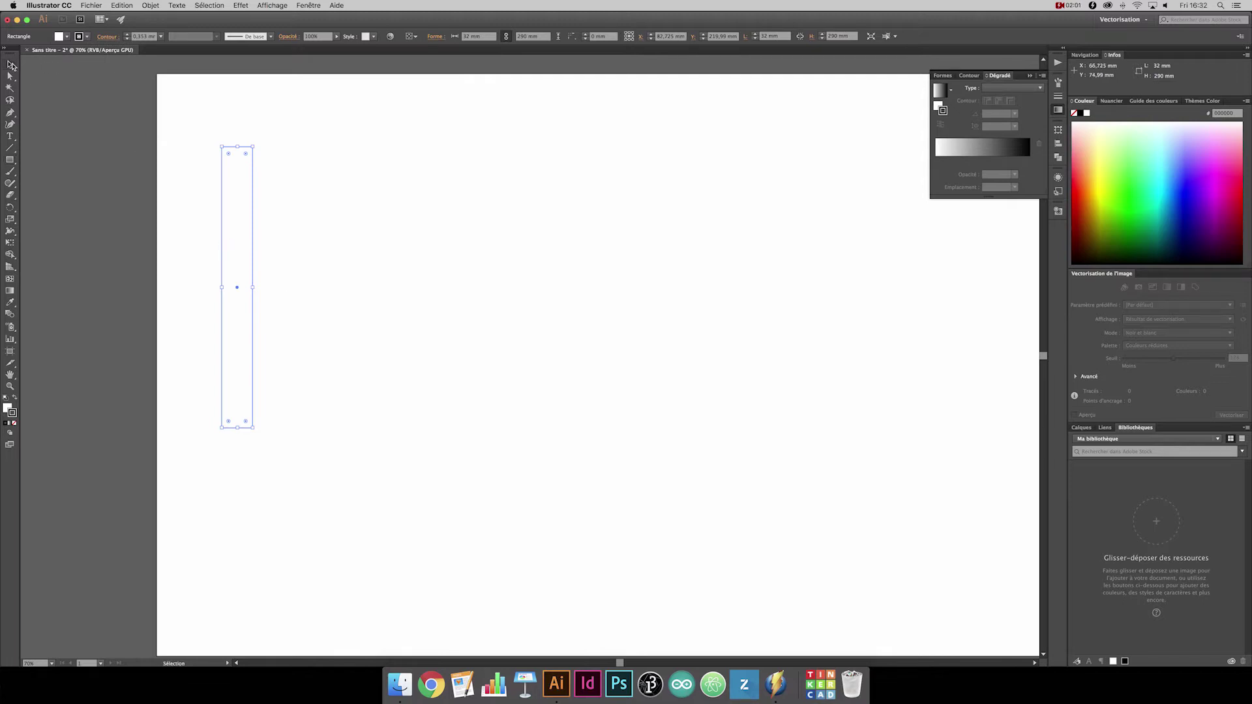
Alt-drag a copy of the rectangle one width right and repeat it for a third column
left_click(10, 65)
left_click(222, 248)
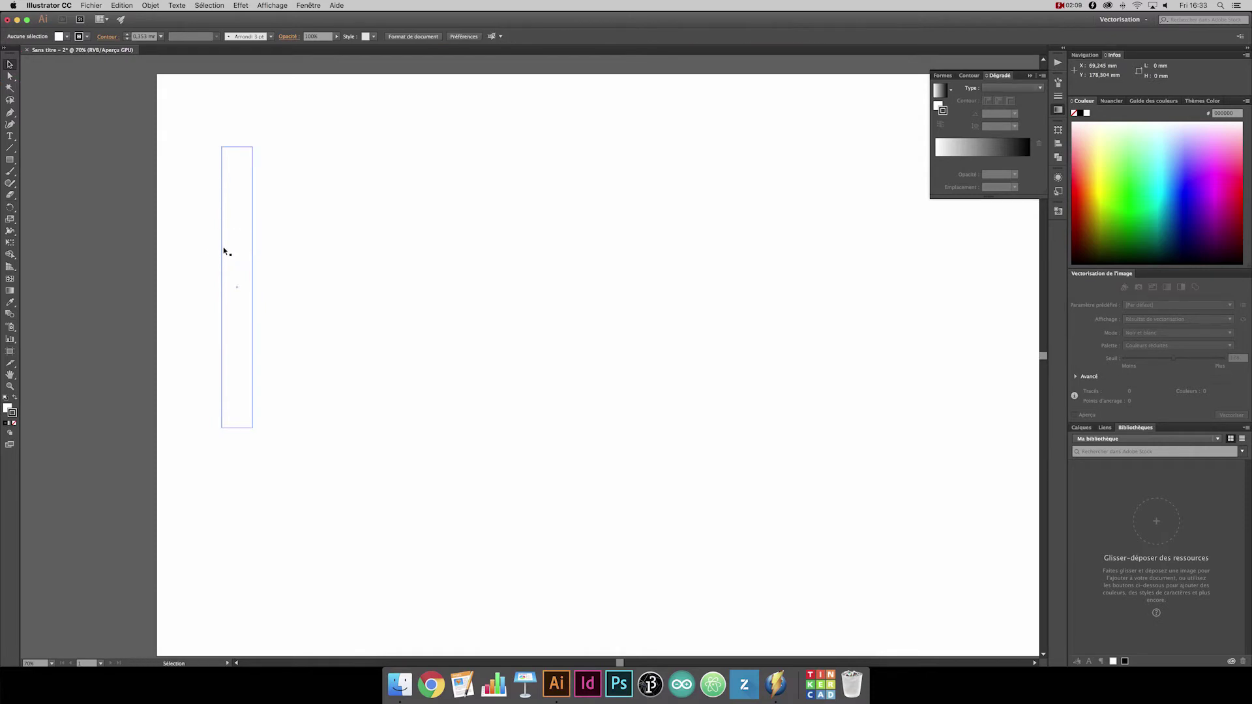
left_click_drag(224, 250, 251, 251)
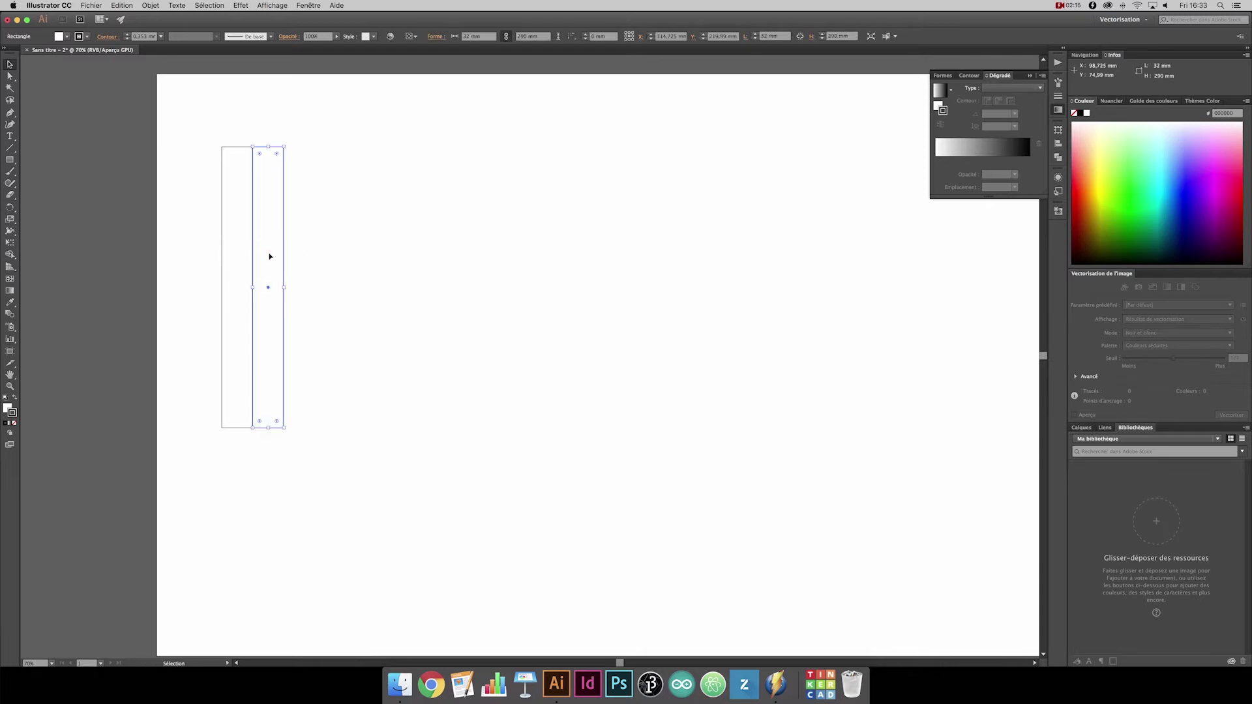
key("super+d")
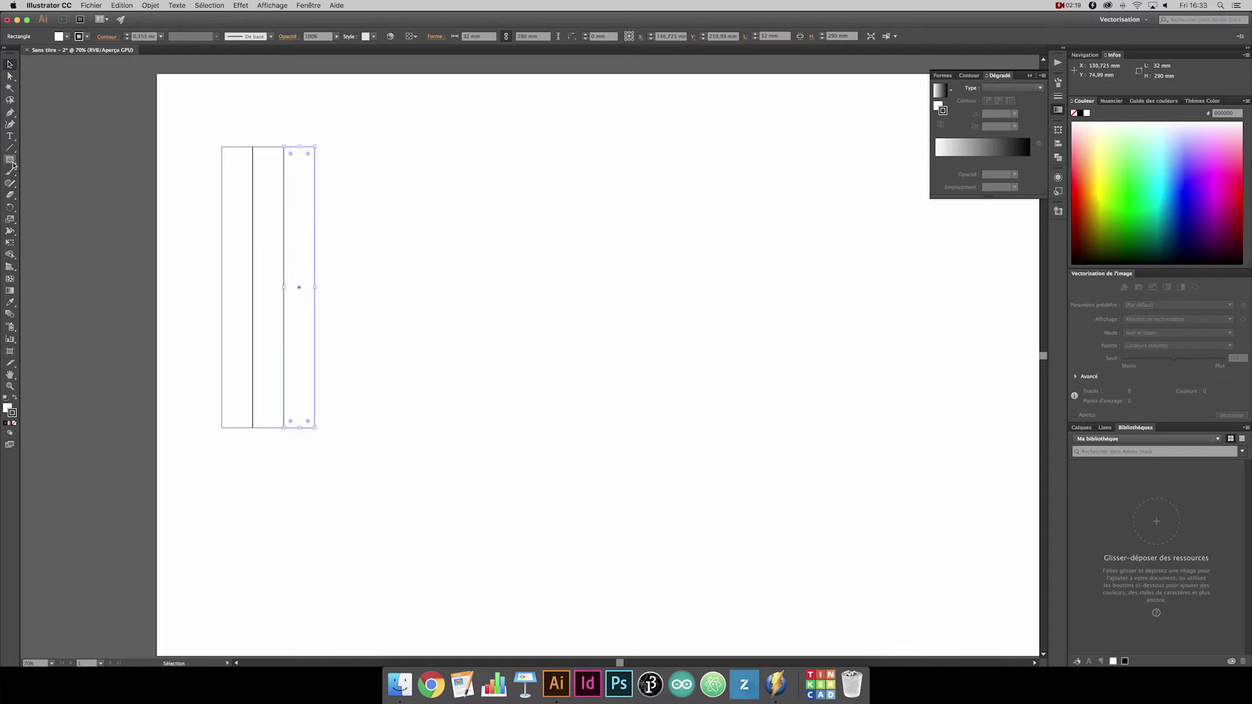
key("m")
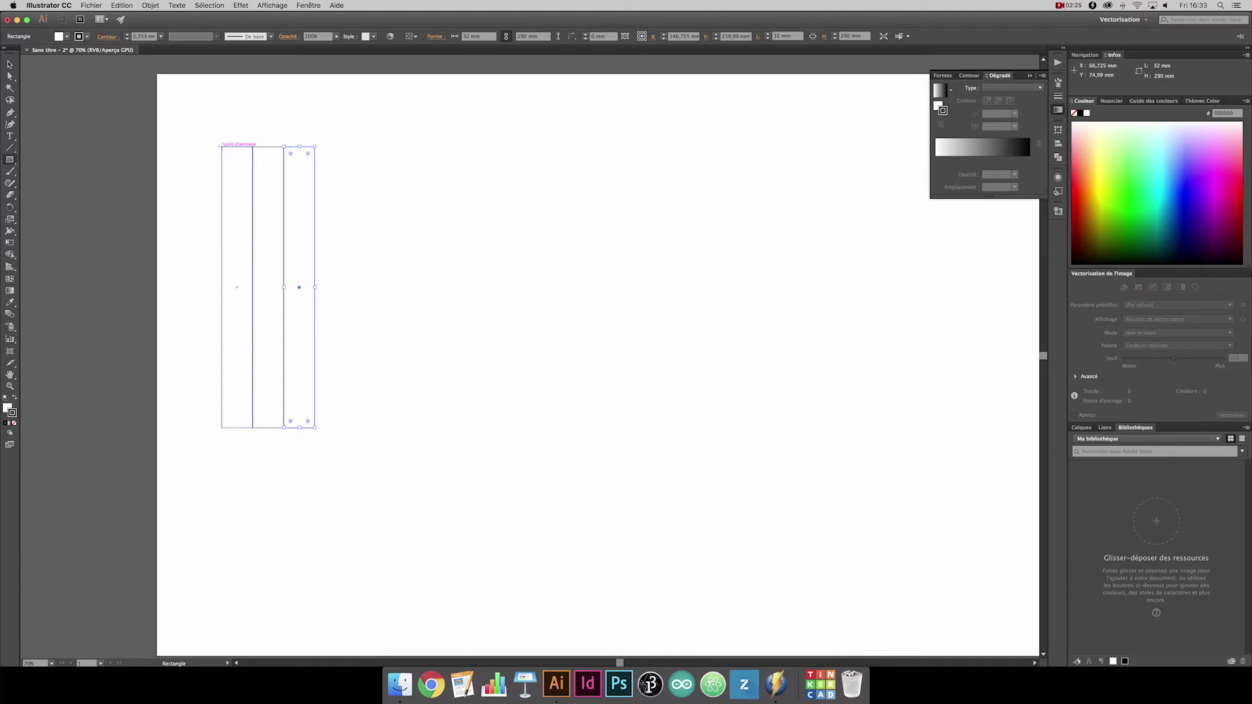
Draw a 32 × 32 mm square at the top of the left column
left_click(222, 146)
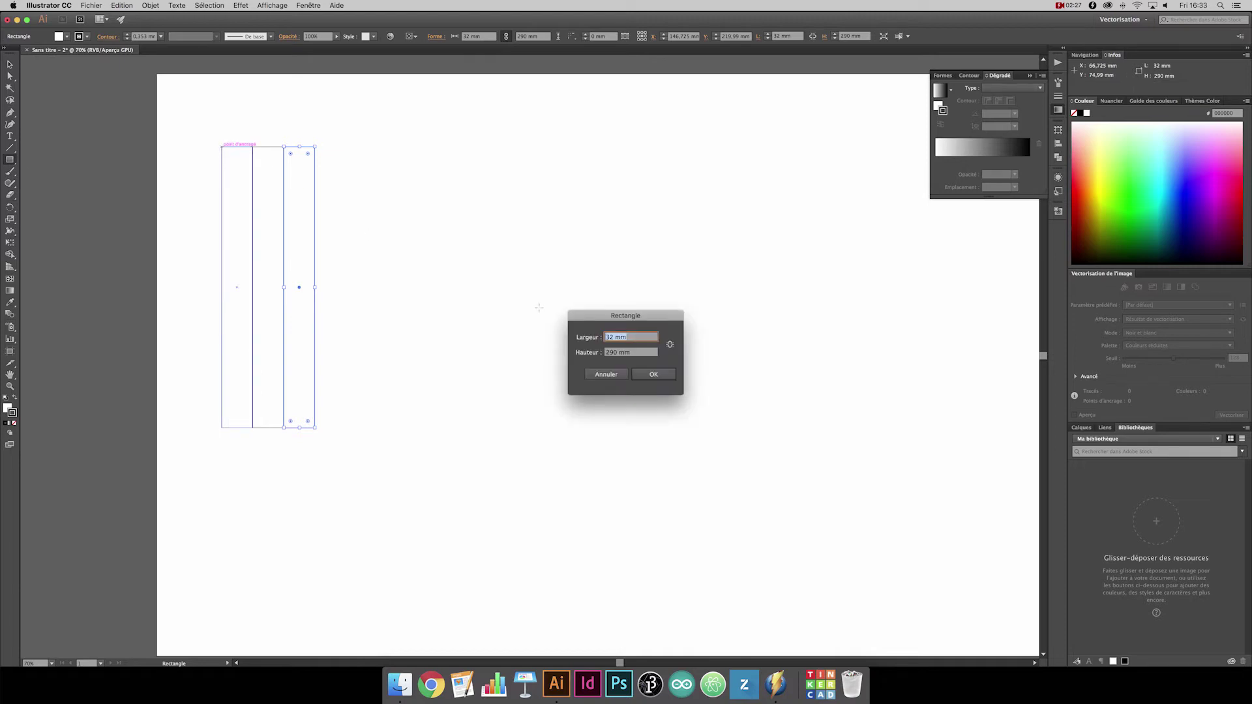
key("Tab")
left_click(652, 374)
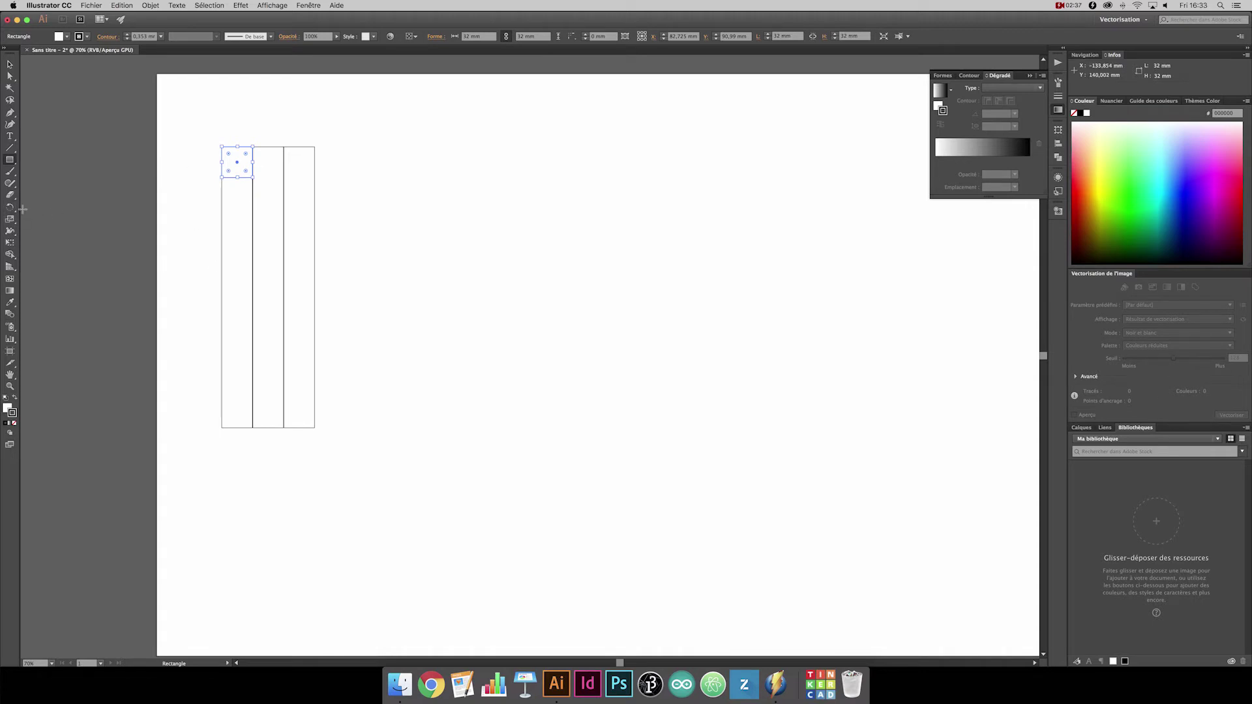
Rotate a copy of the square around the columns' centre to the bottom of column three
left_click(10, 208)
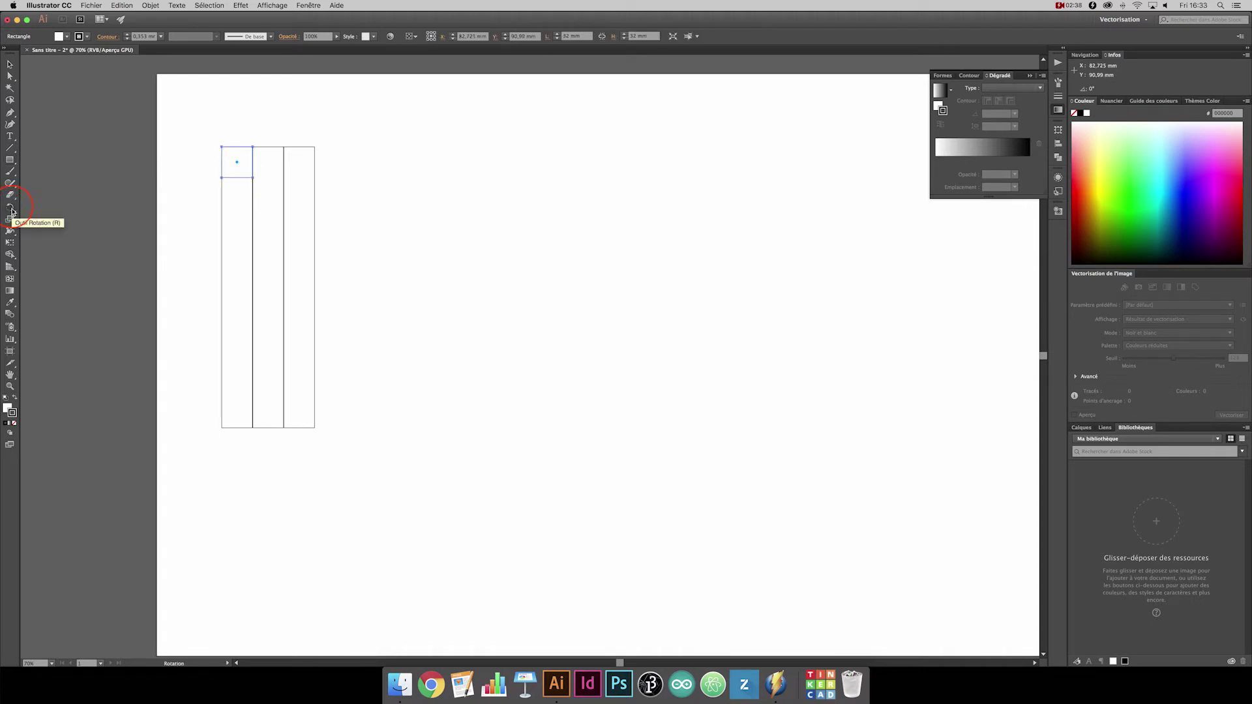
left_click(267, 286)
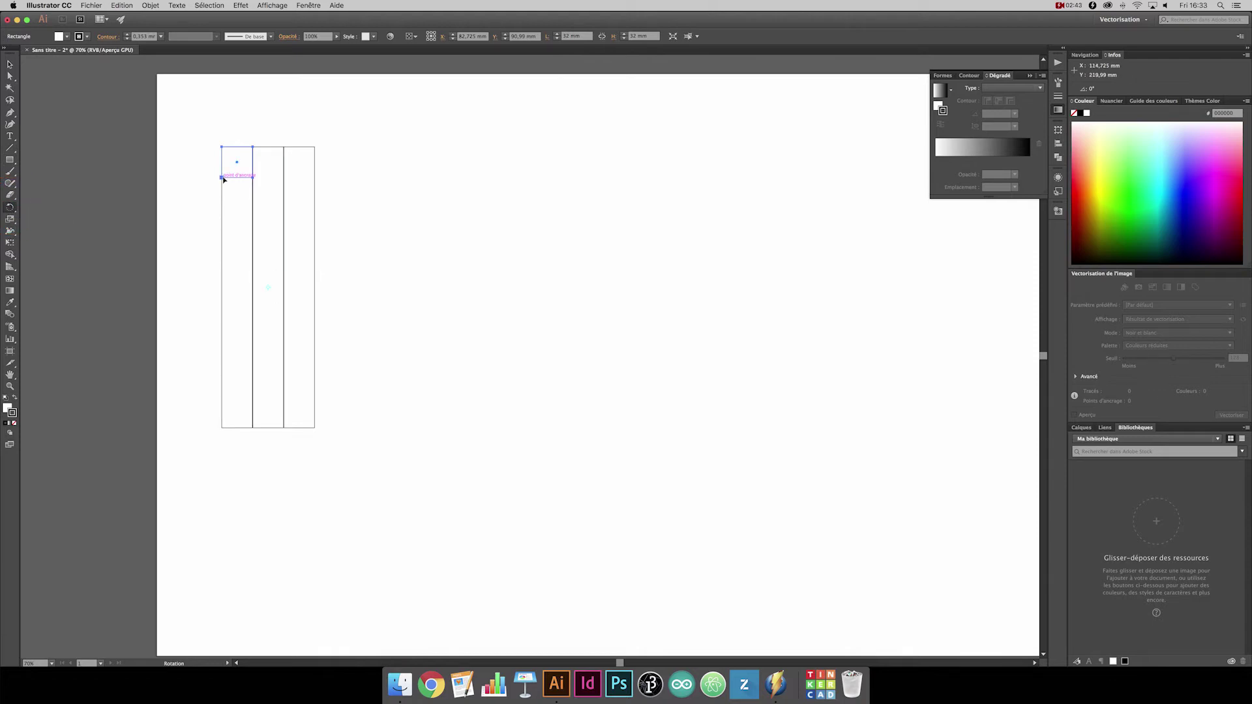
mouse_move(223, 177)
left_mouse_down()
mouse_move(333, 317)
mouse_move(313, 397)
left_mouse_up()
Draw a diagonal across the top-left square and rotate-copy it 180° into the bottom-right square
left_click(10, 148)
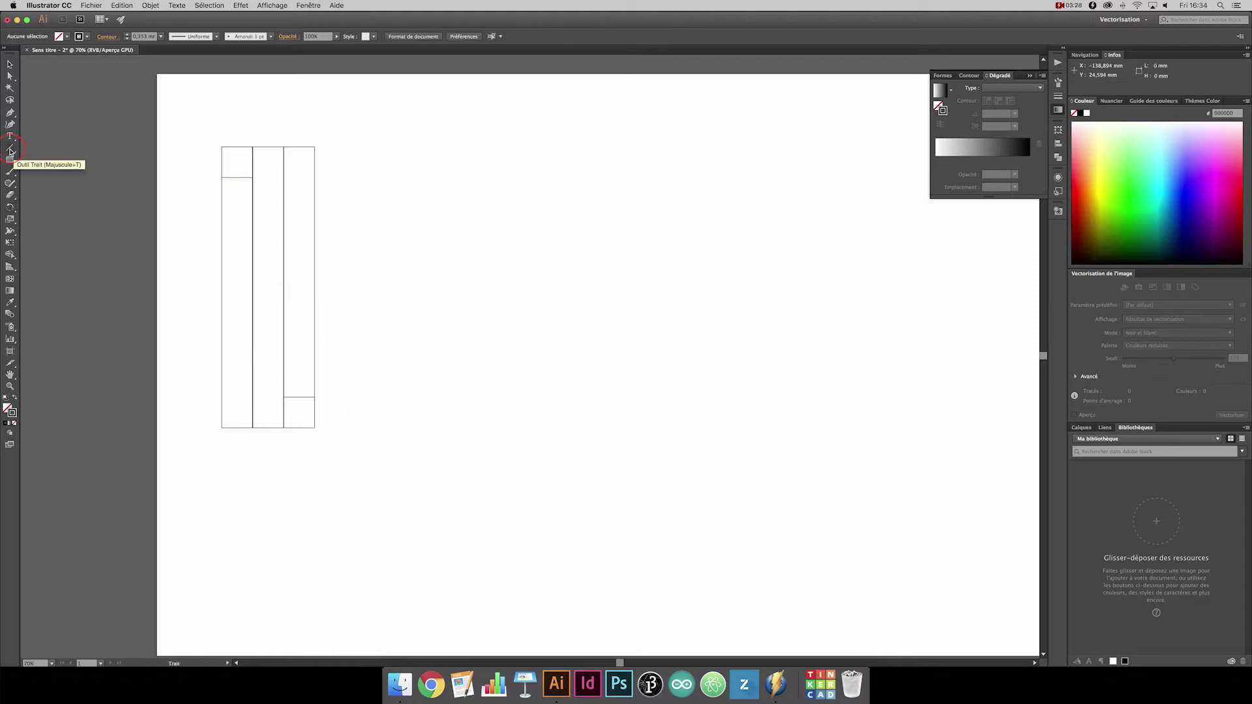
left_click_drag(267, 287, 268, 146)
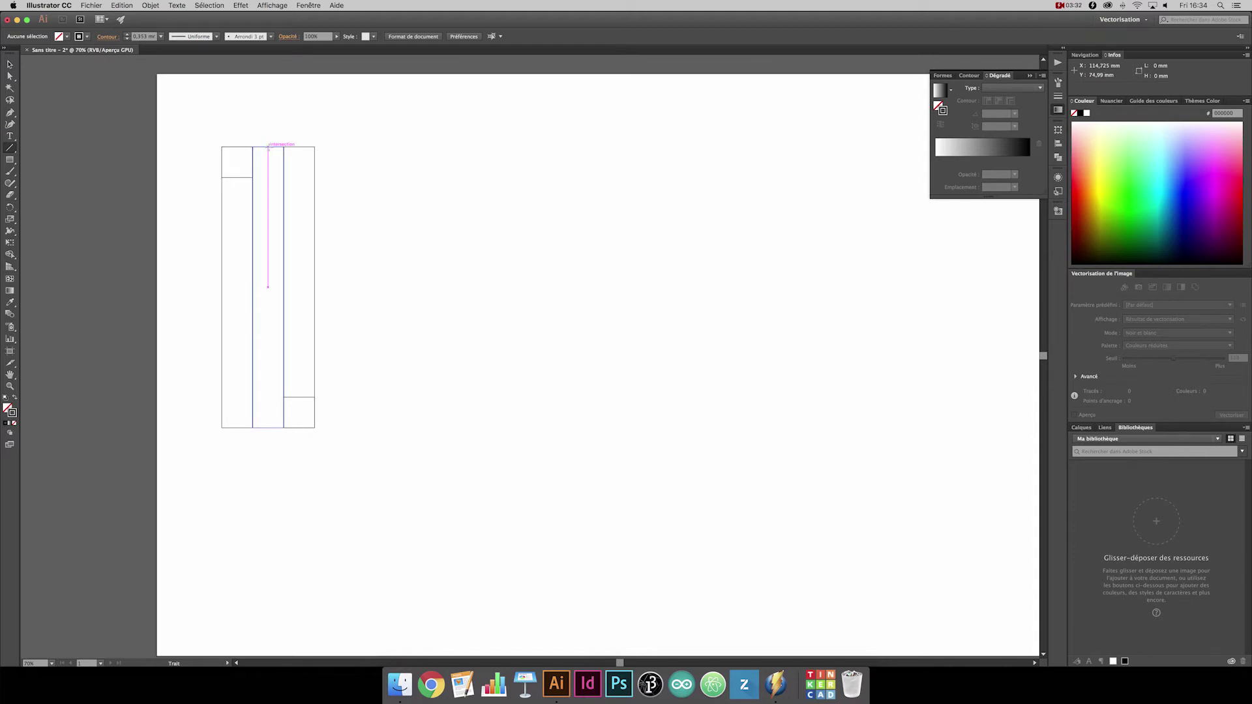
left_click_drag(268, 147, 223, 177)
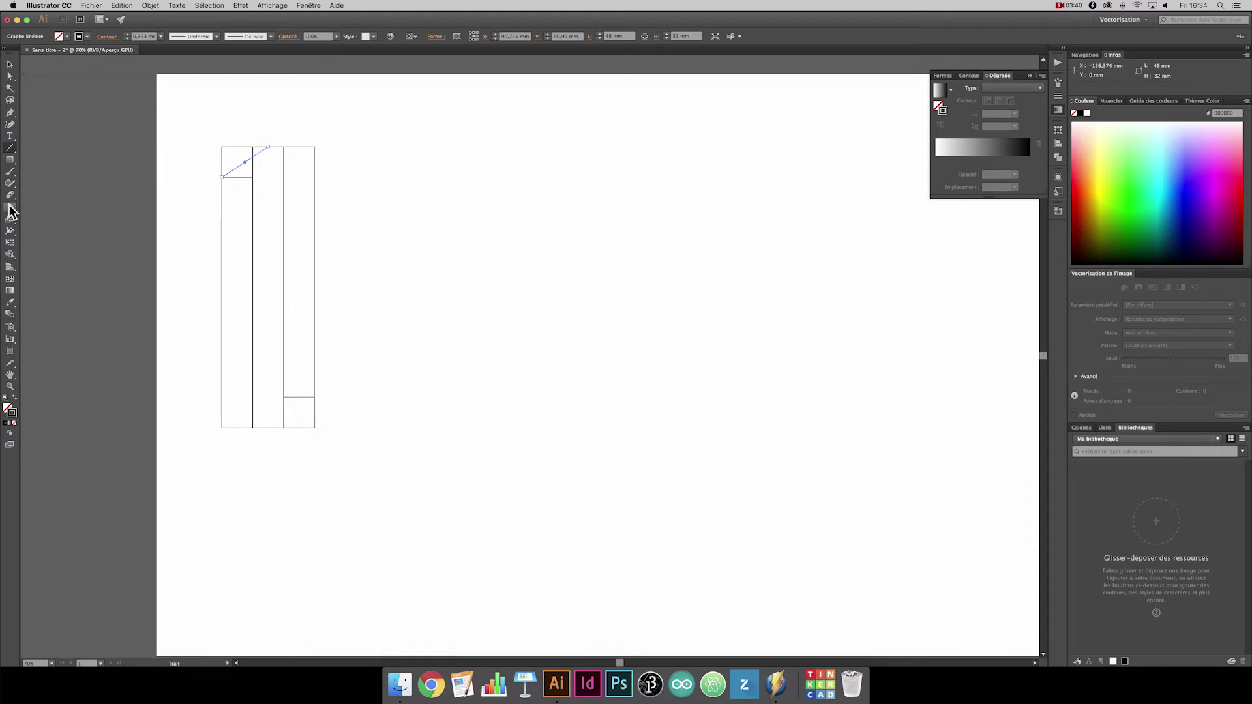
left_click(10, 209)
left_click(268, 287)
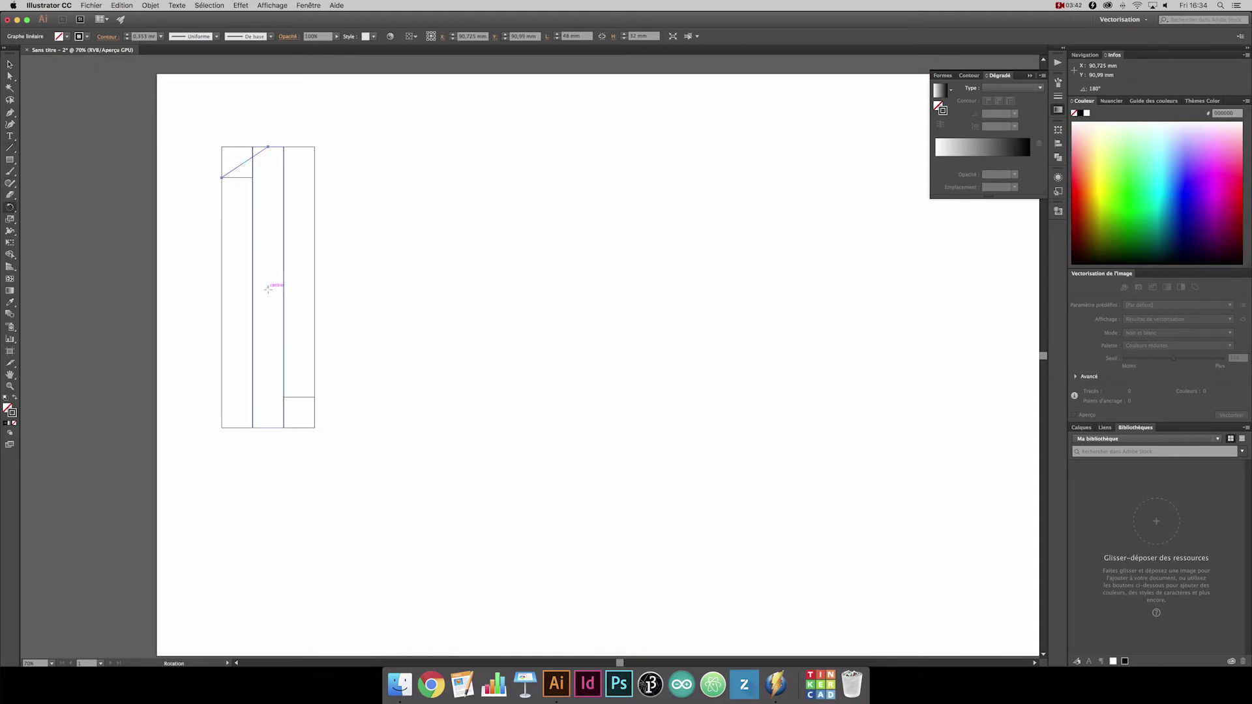
mouse_move(261, 150)
left_mouse_down()
mouse_move(296, 415)
mouse_move(268, 428)
left_mouse_up()
left_click_drag(268, 428, 268, 429)
Draw the long top-left to bottom-right diagonal across the column block, then select all paths
left_click(10, 147)
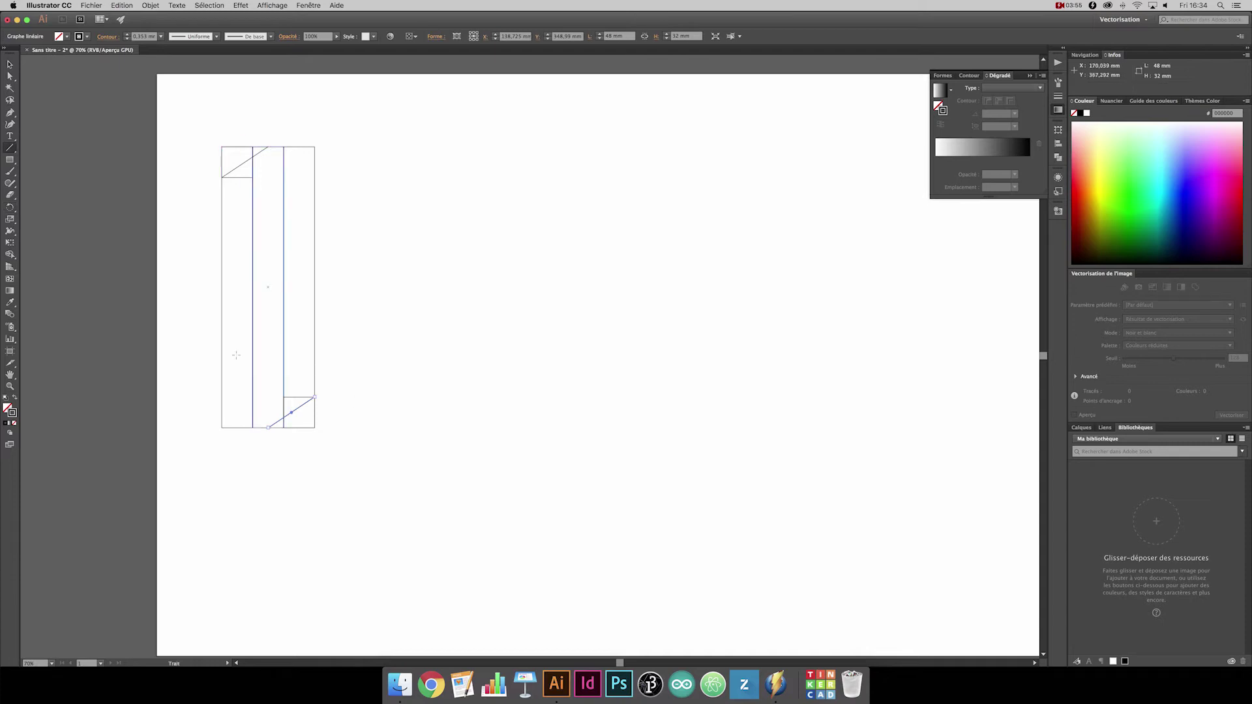
left_click_drag(221, 146, 315, 427)
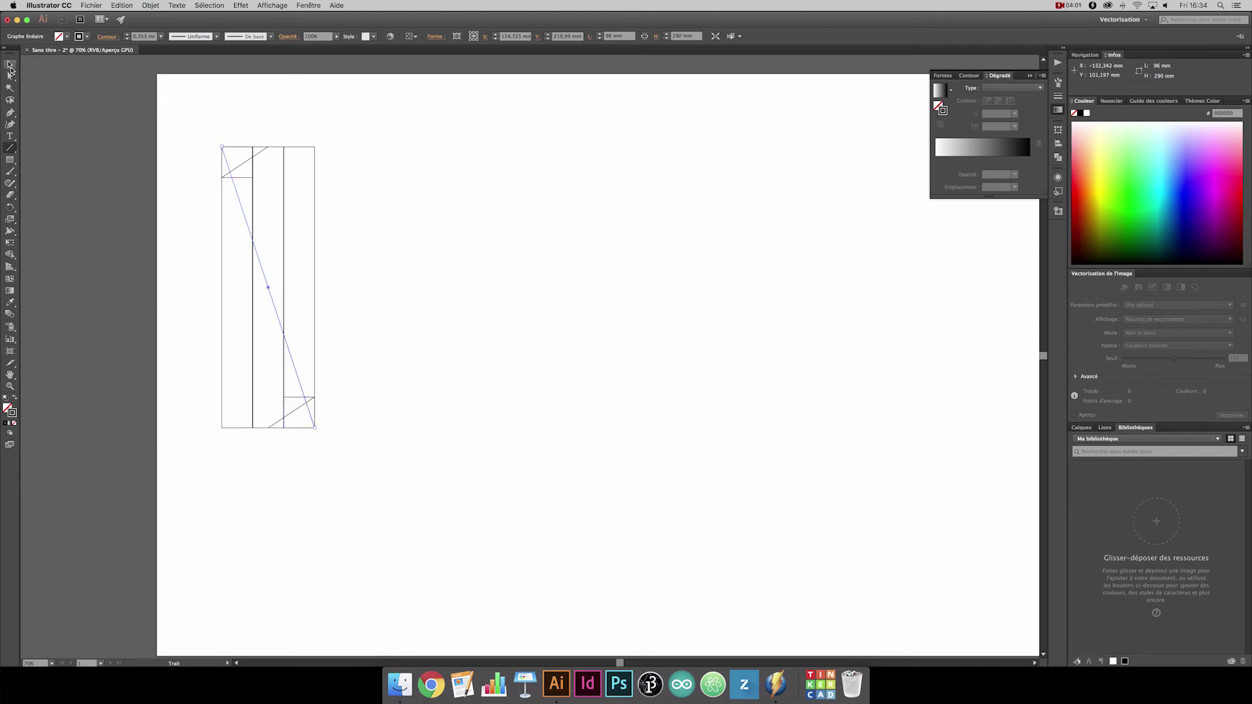
left_click(10, 66)
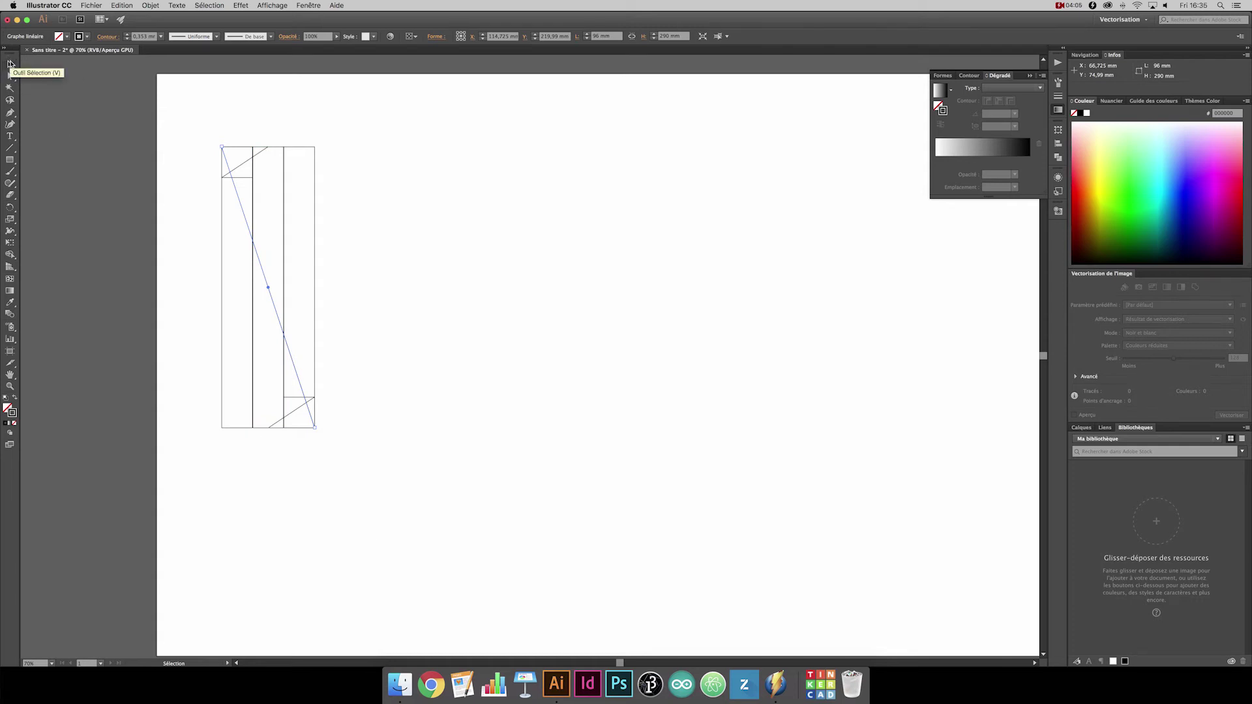
left_click_drag(202, 120, 386, 475)
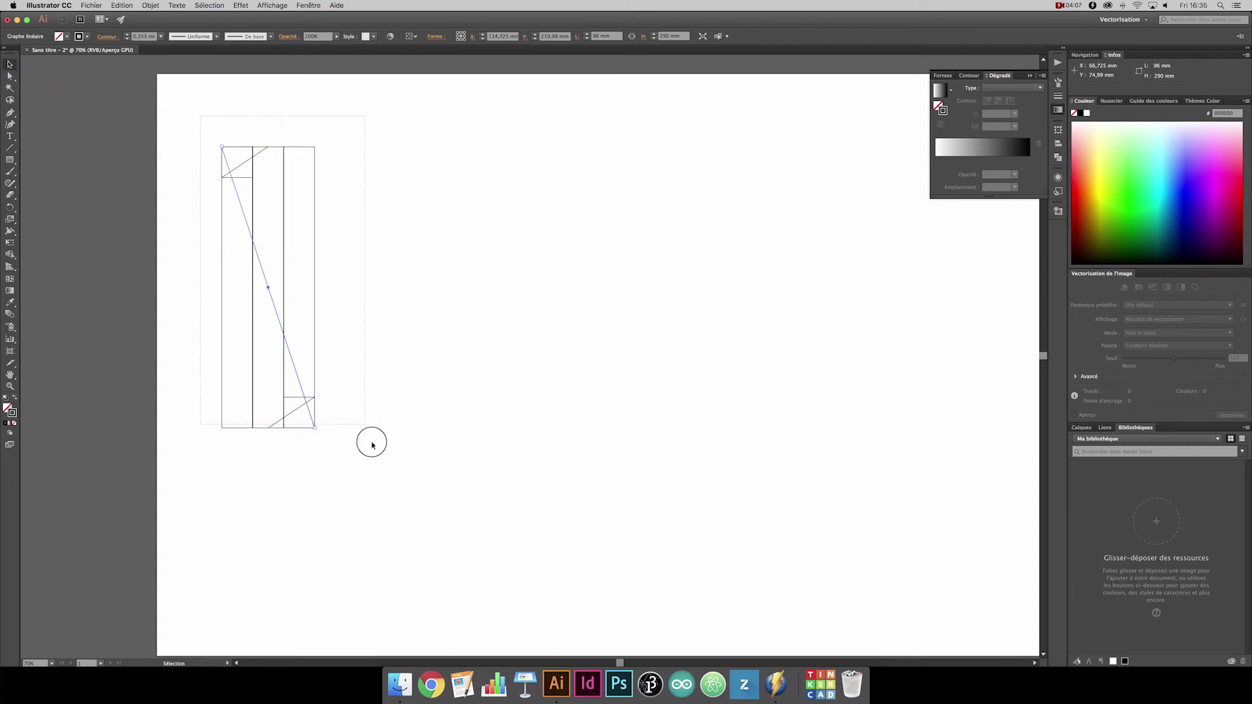
Group all the paths and move the group further right
left_click(151, 6)
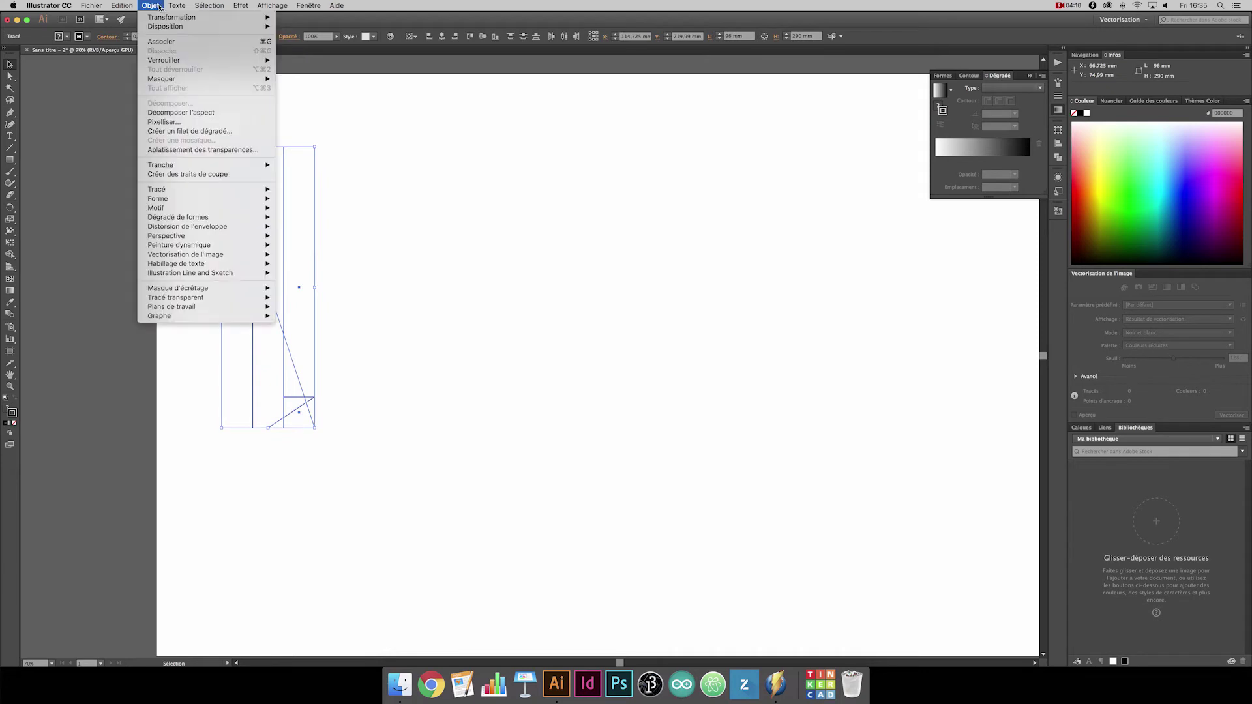
left_click(160, 42)
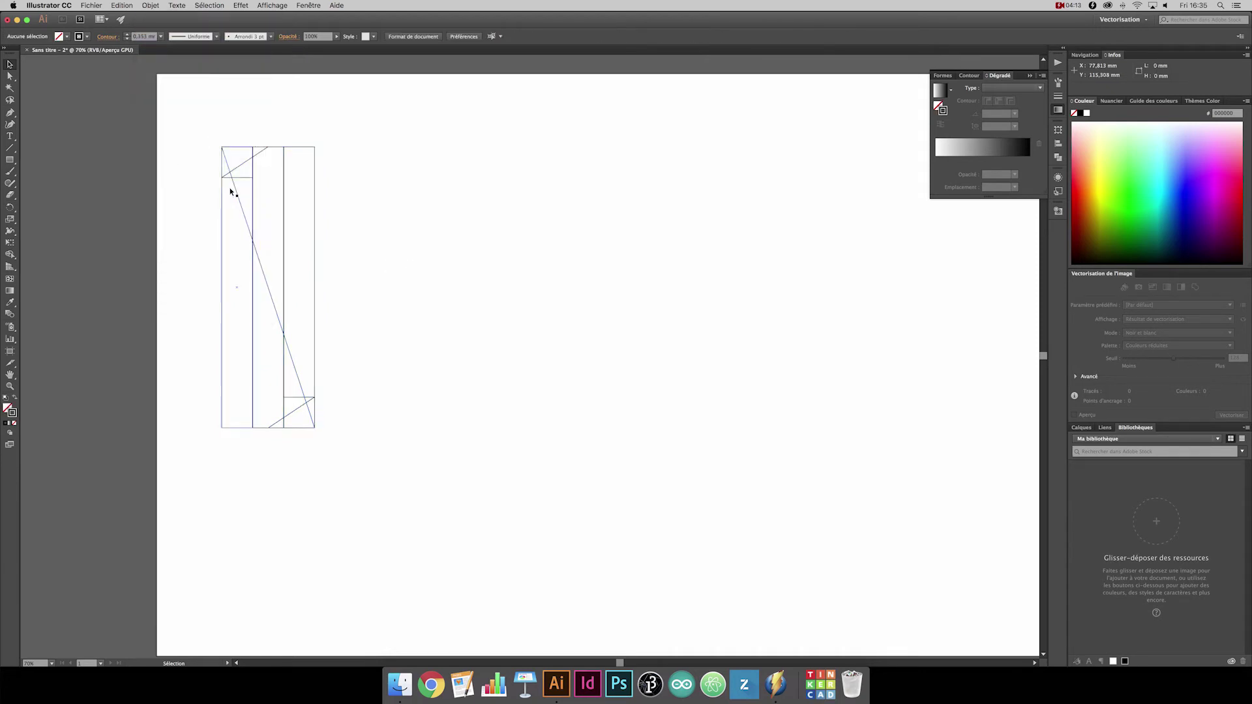
left_click(264, 179)
left_click_drag(263, 179, 362, 175)
Create a 25 × 3 mm slot rectangle at an exact size
left_click(10, 158)
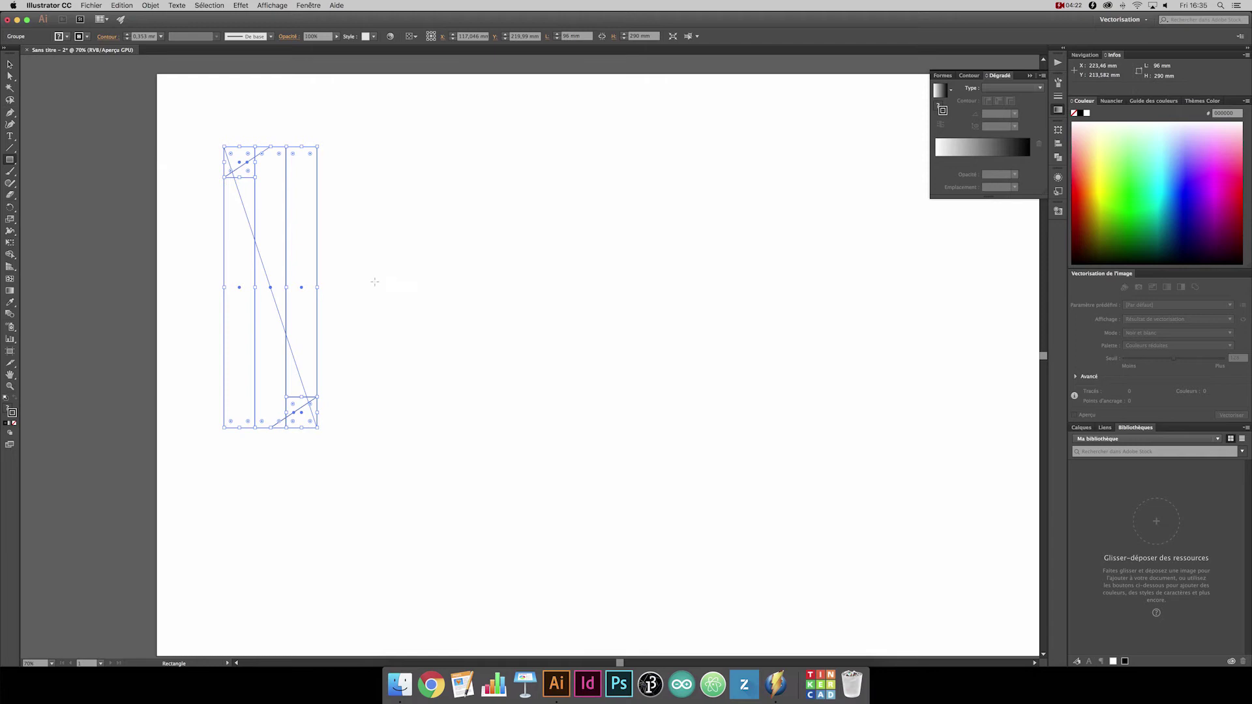
left_click(507, 326)
type("25")
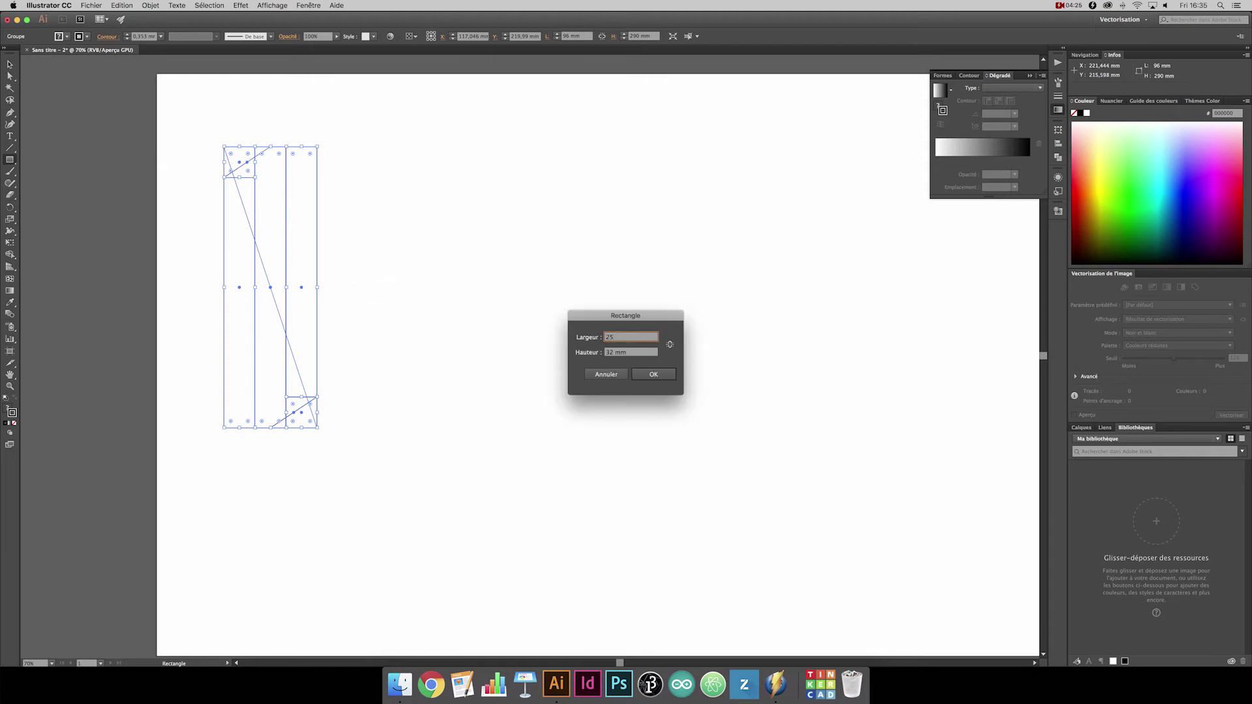
key("Tab")
key("Return")
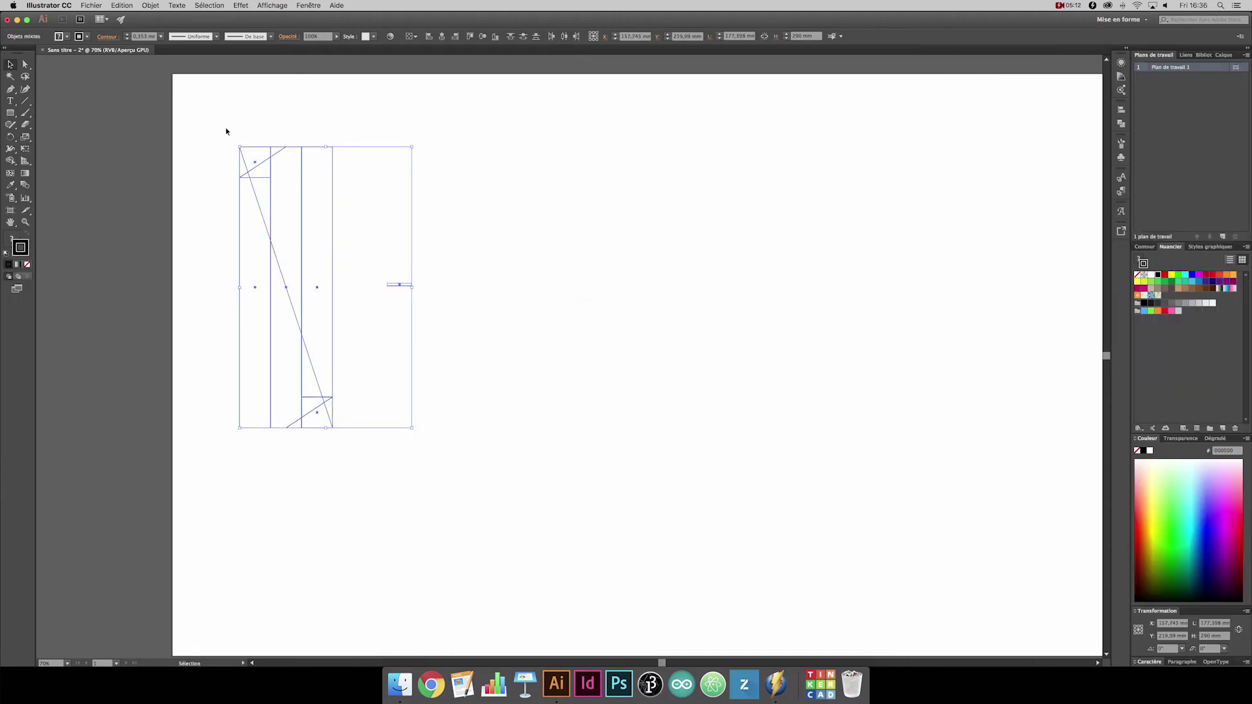
Align the slot to the drawing's left edge and vertical centre, then reselect the slot
left_click_drag(212, 124, 515, 464)
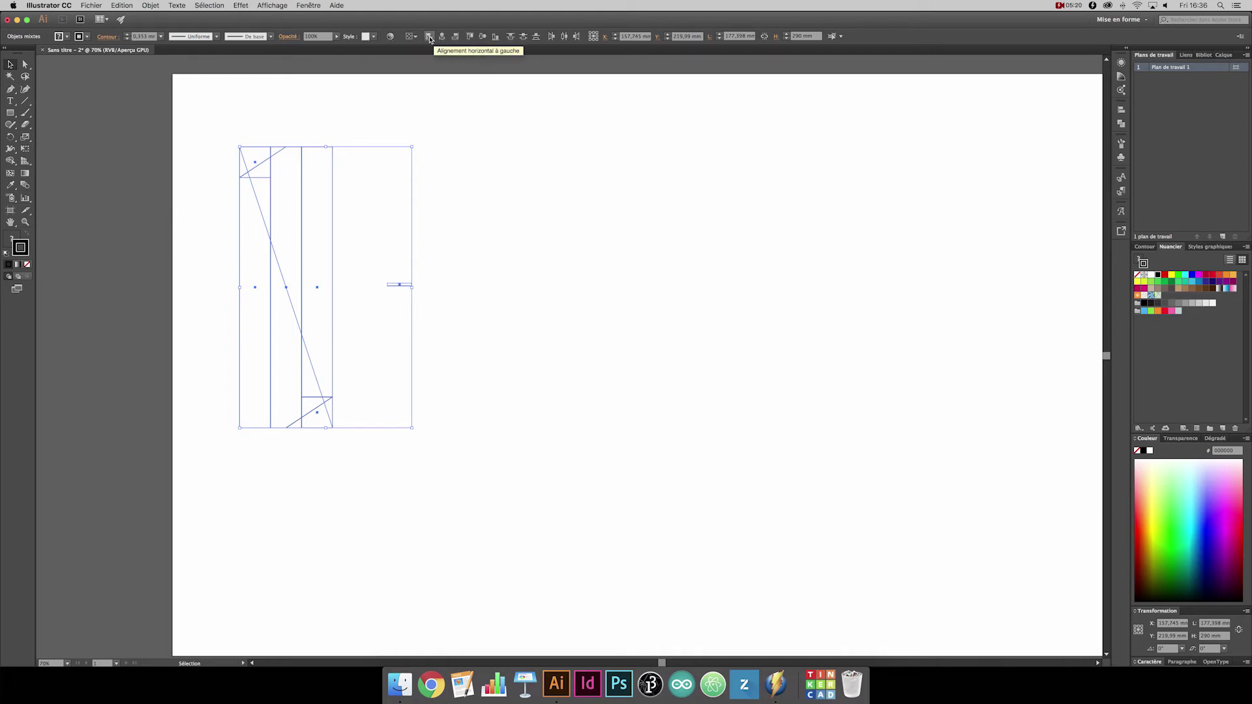
left_click(429, 37)
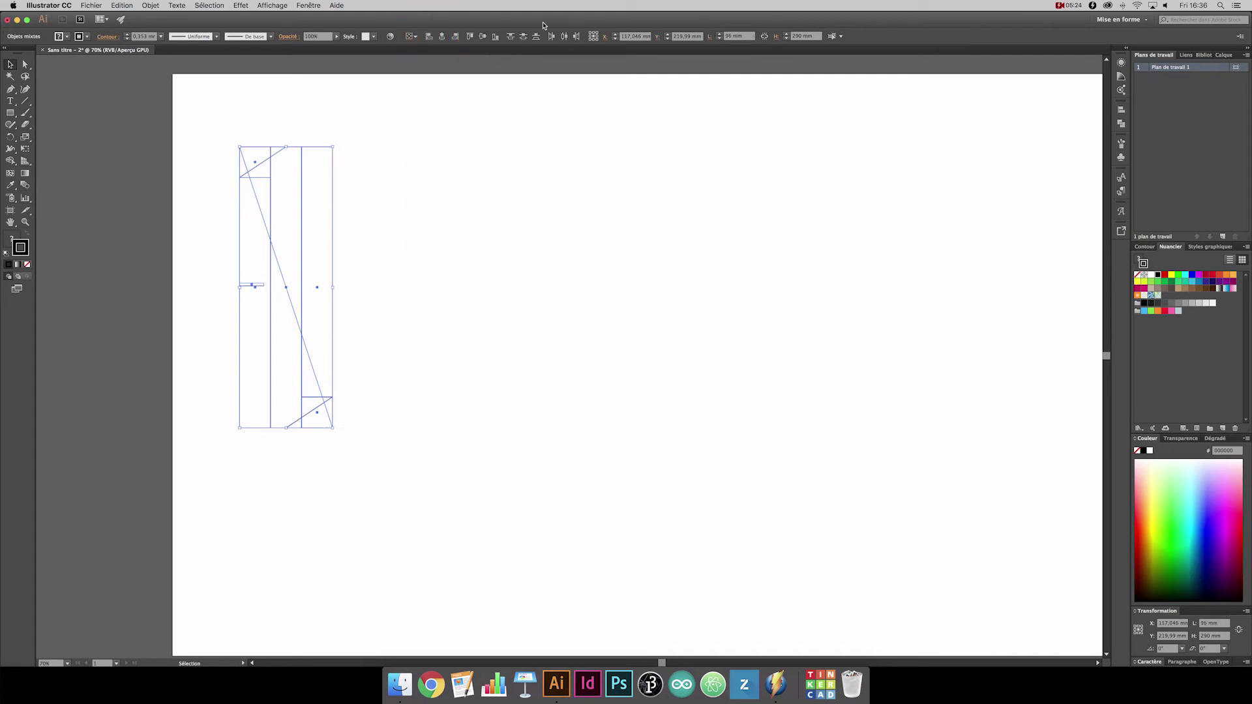
left_click(483, 36)
left_click(397, 211)
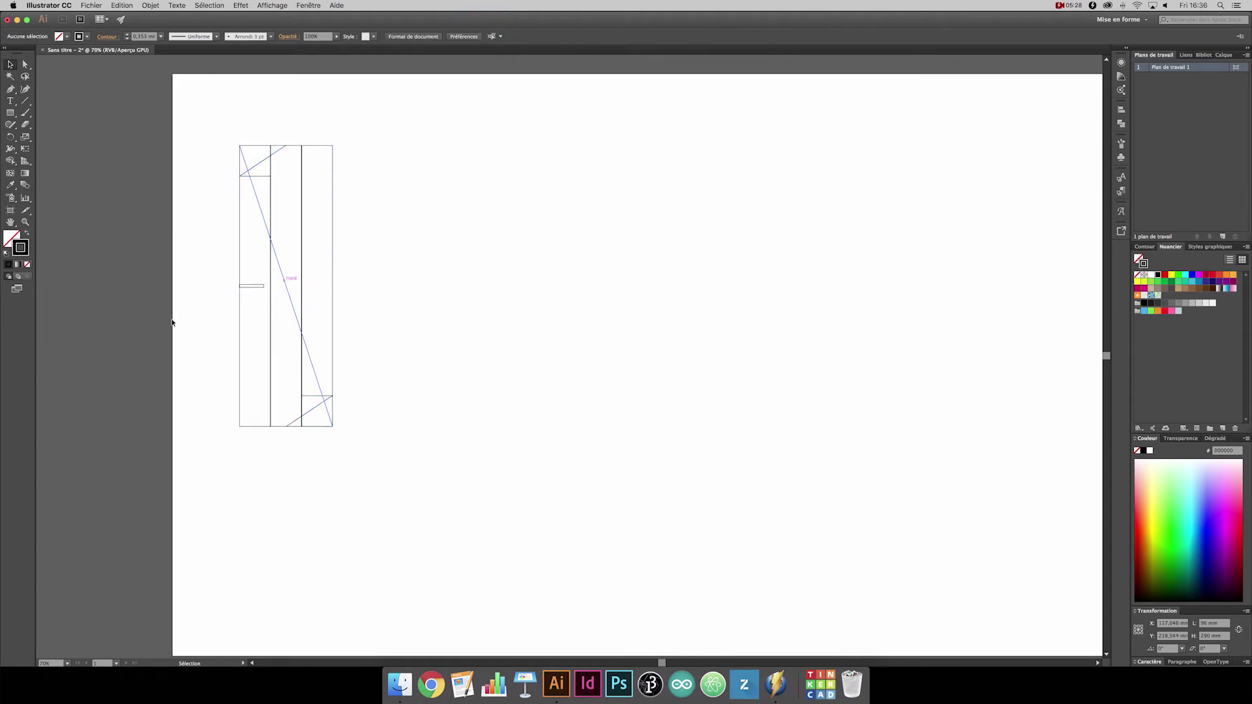
left_click(251, 289)
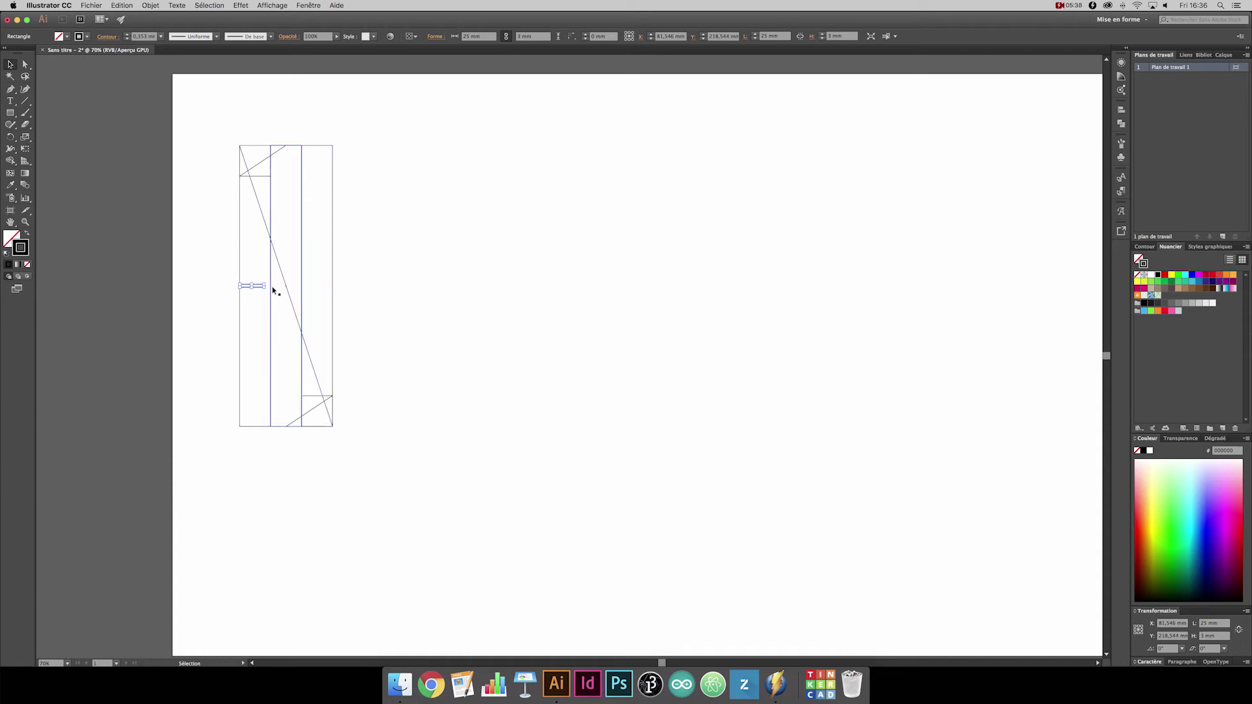
Copy the slot rectangle 47 mm horizontally and 0 vertically using Move
key("Return")
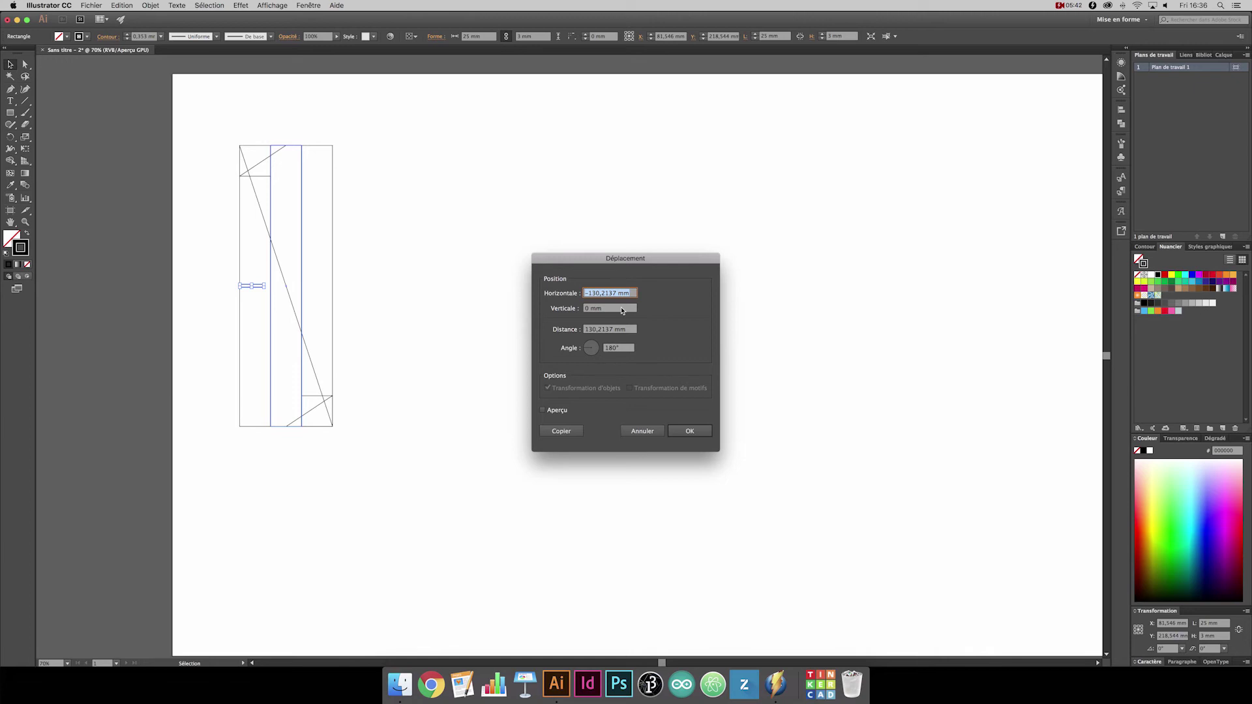
type("47,6")
left_click(562, 432)
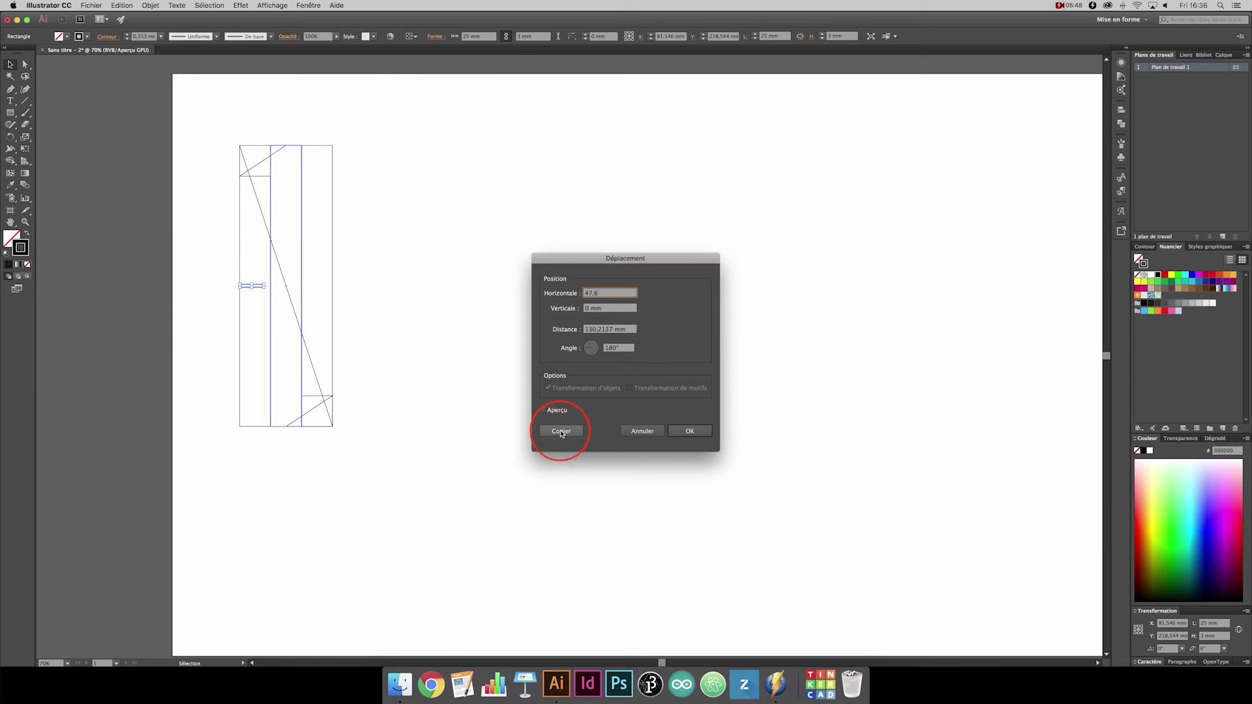
left_click(450, 219)
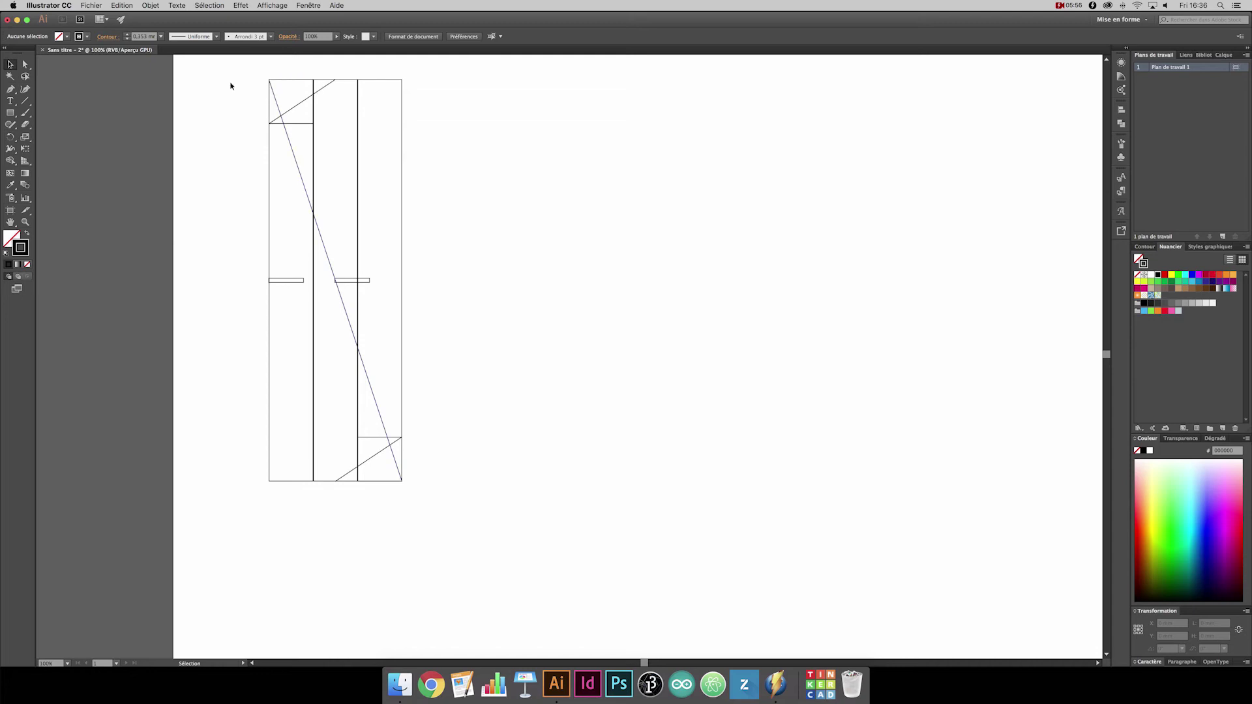
Convert the whole construction drawing into guides via View > Guides > Make Guides
left_click_drag(238, 78, 497, 576)
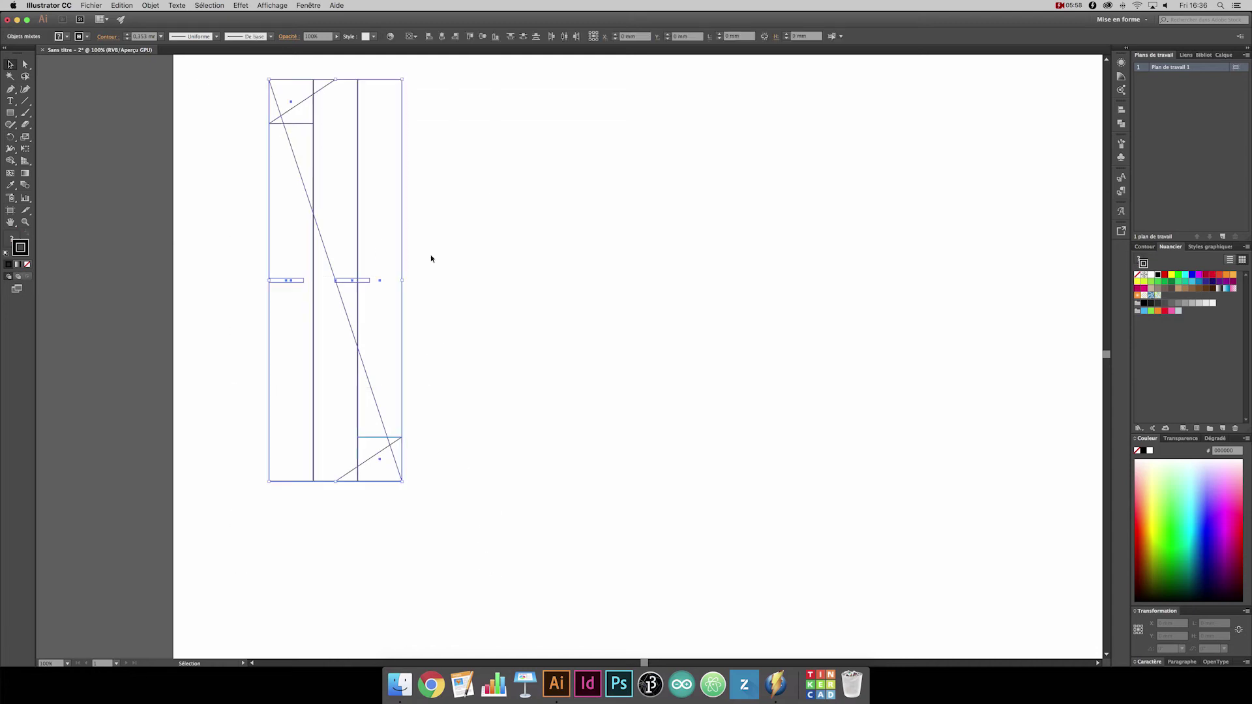
left_click(268, 5)
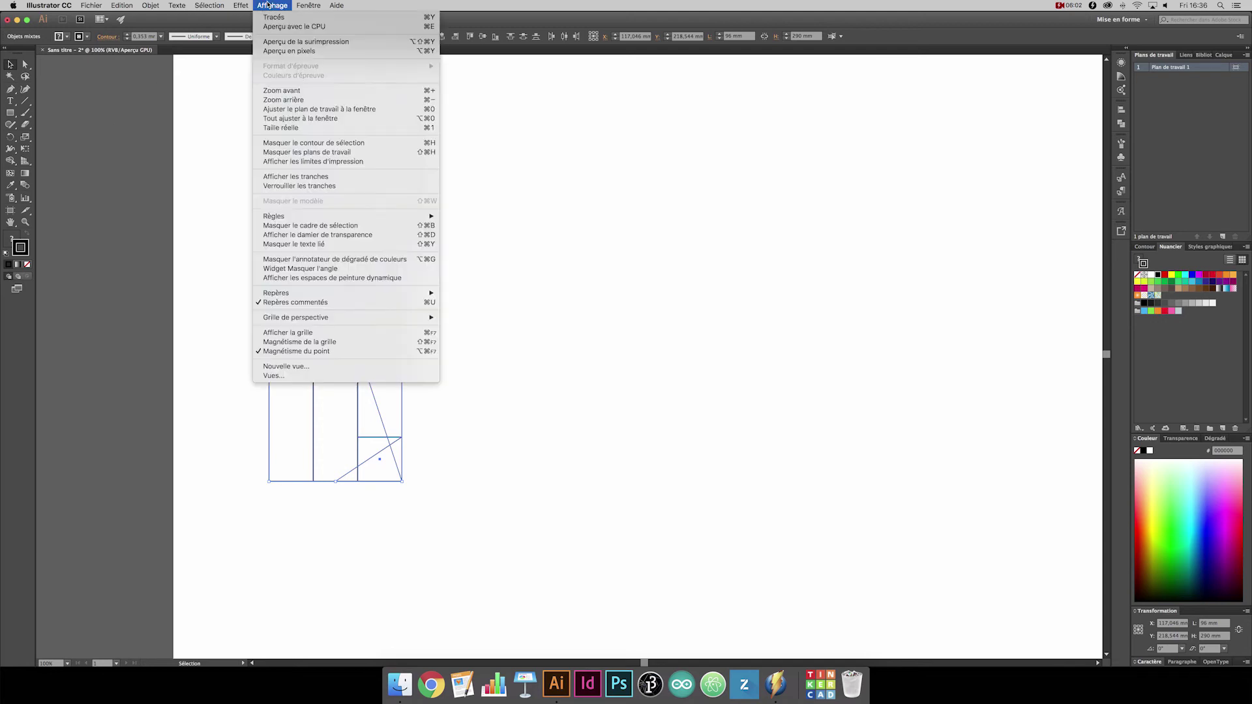
mouse_move(294, 292)
left_click(480, 312)
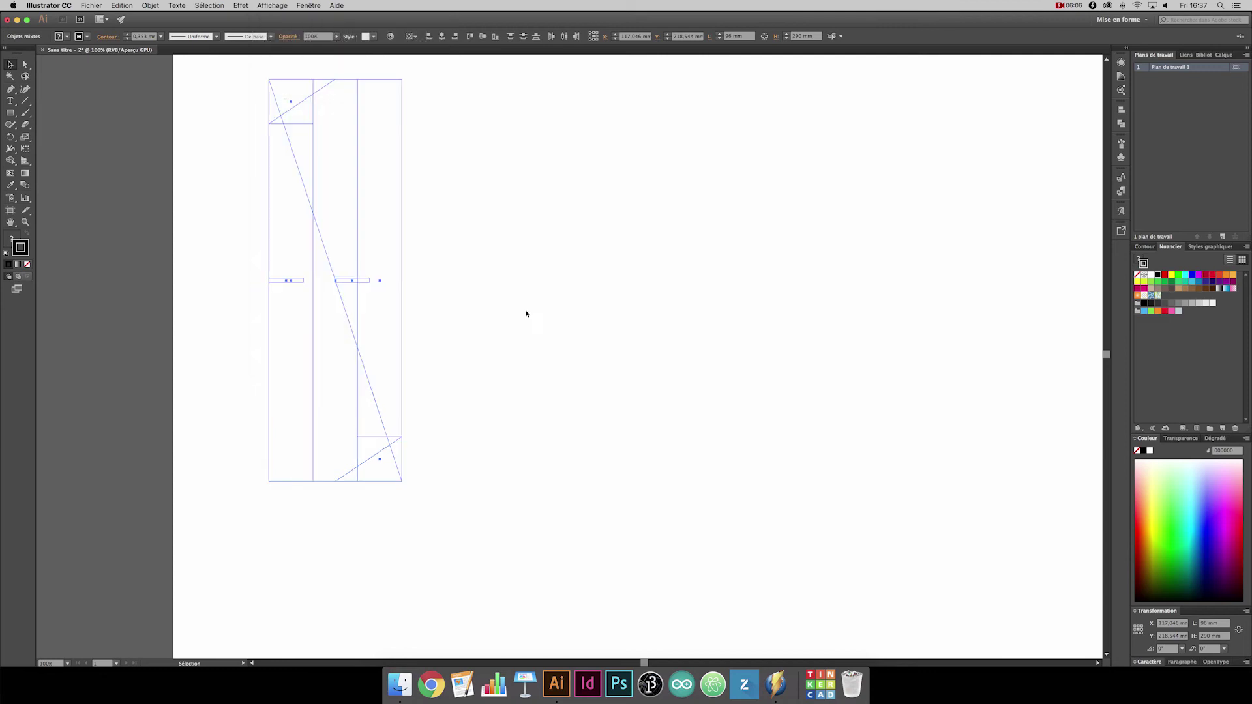
left_click(246, 122)
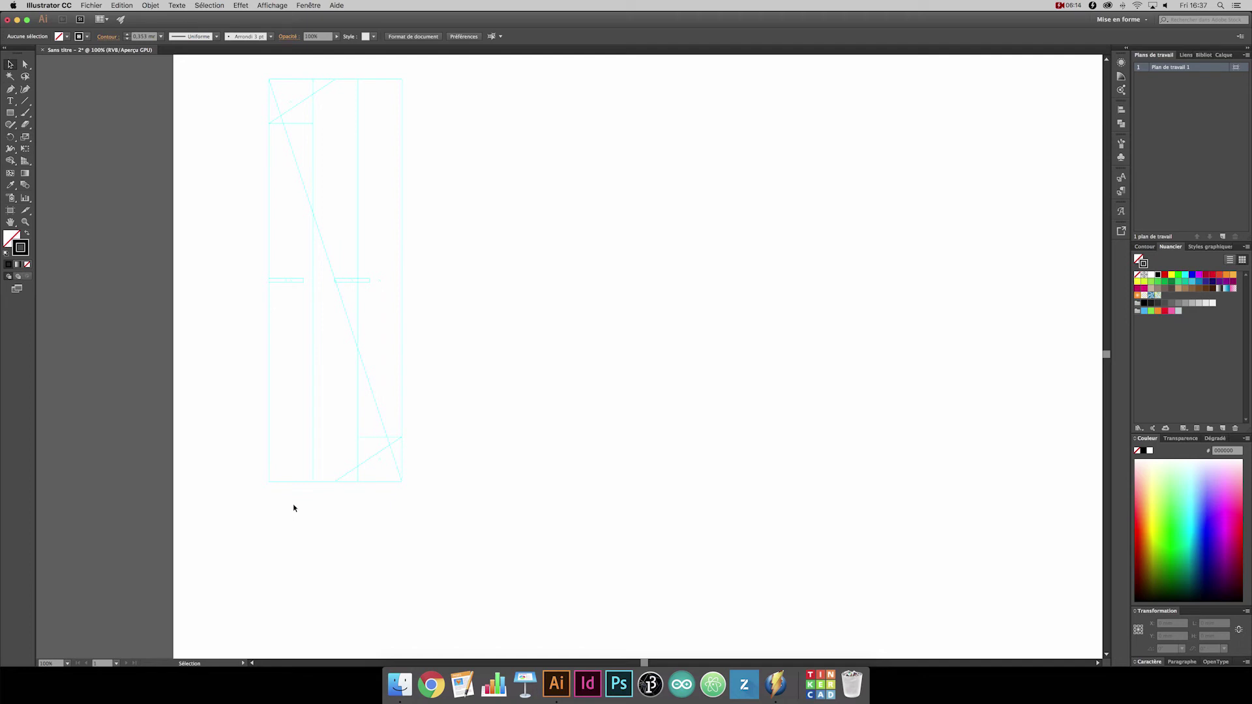
key("p")
Pen-trace the outline from the bottom-left corner along the bottom edge, diagonal fold and top edge
left_click(269, 482)
left_click(335, 481)
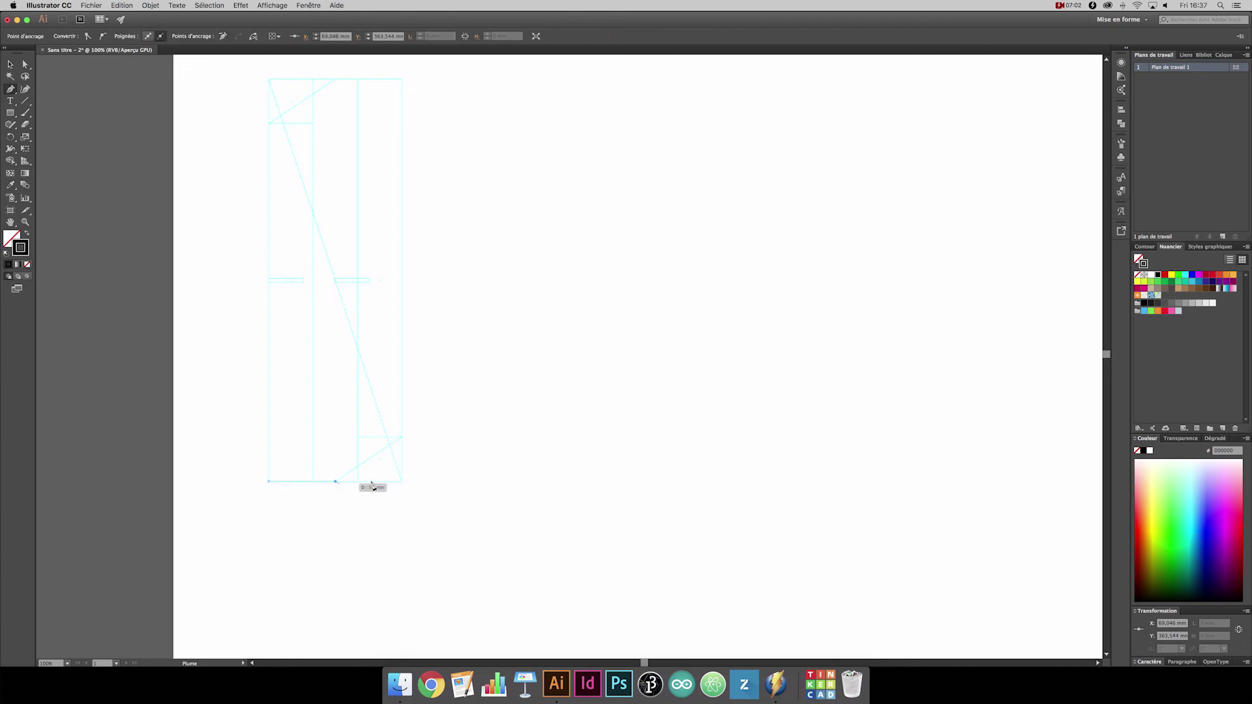
left_click(390, 446)
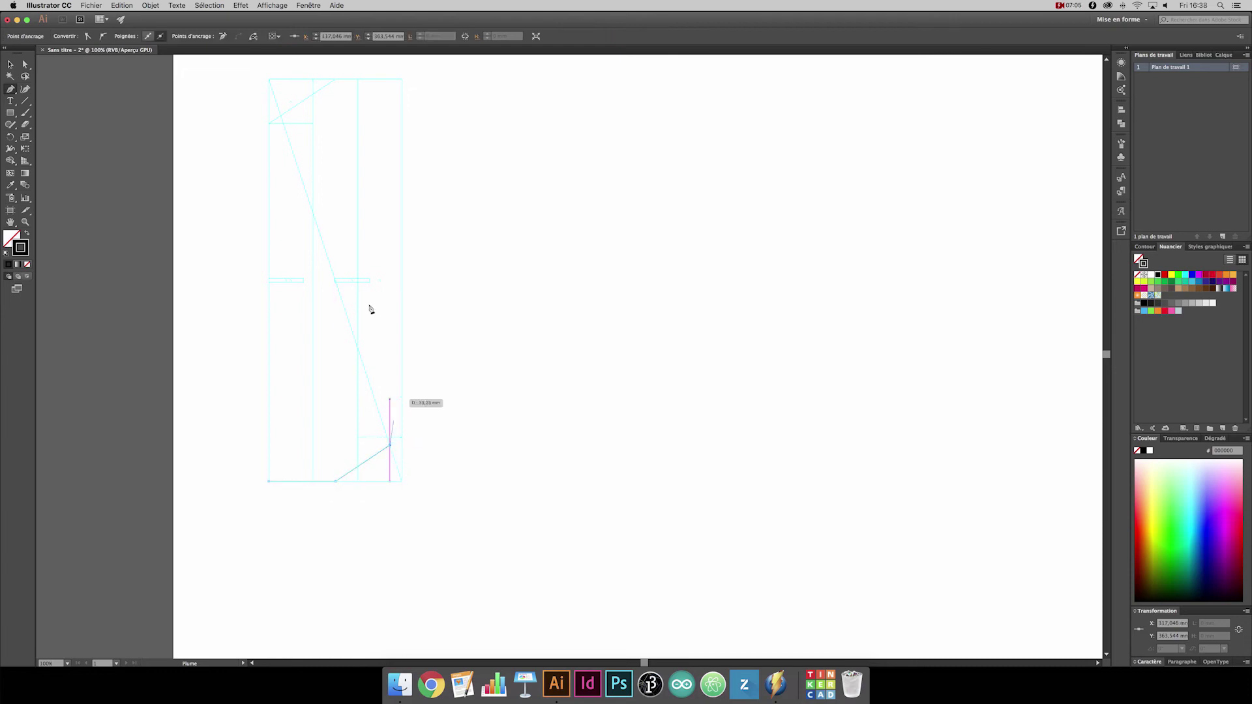
left_click(281, 116)
left_click(335, 80)
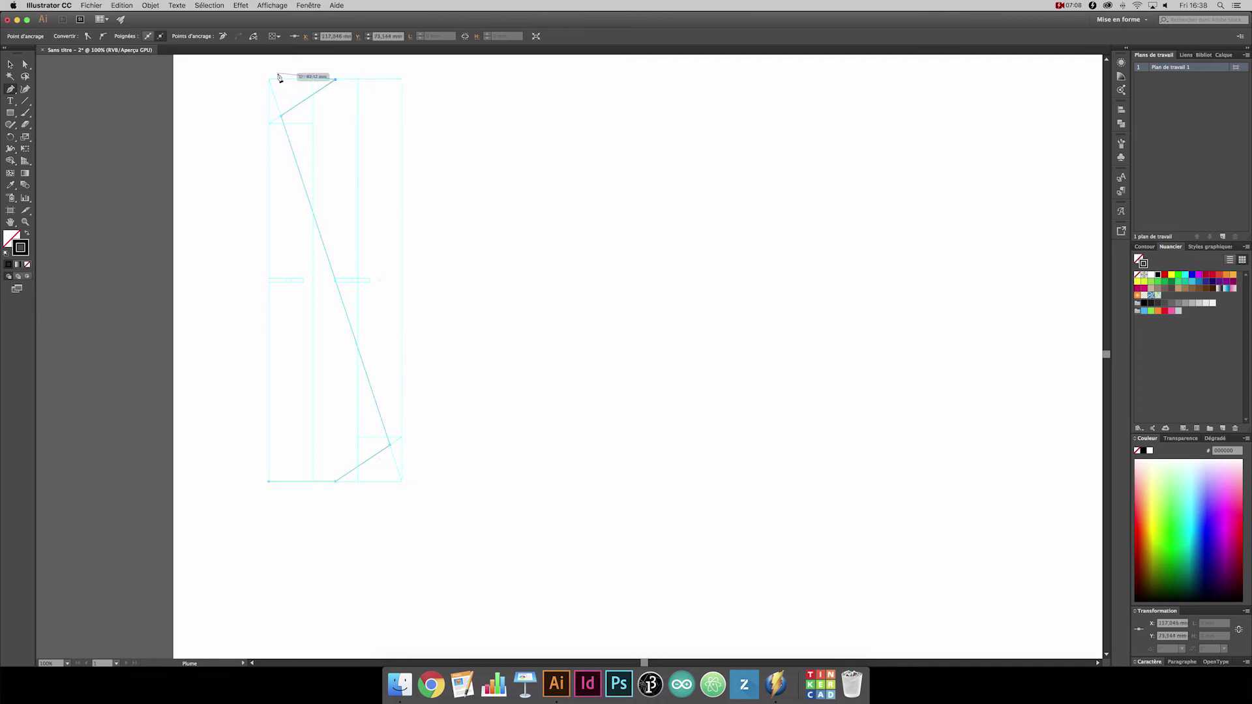
left_click(269, 79)
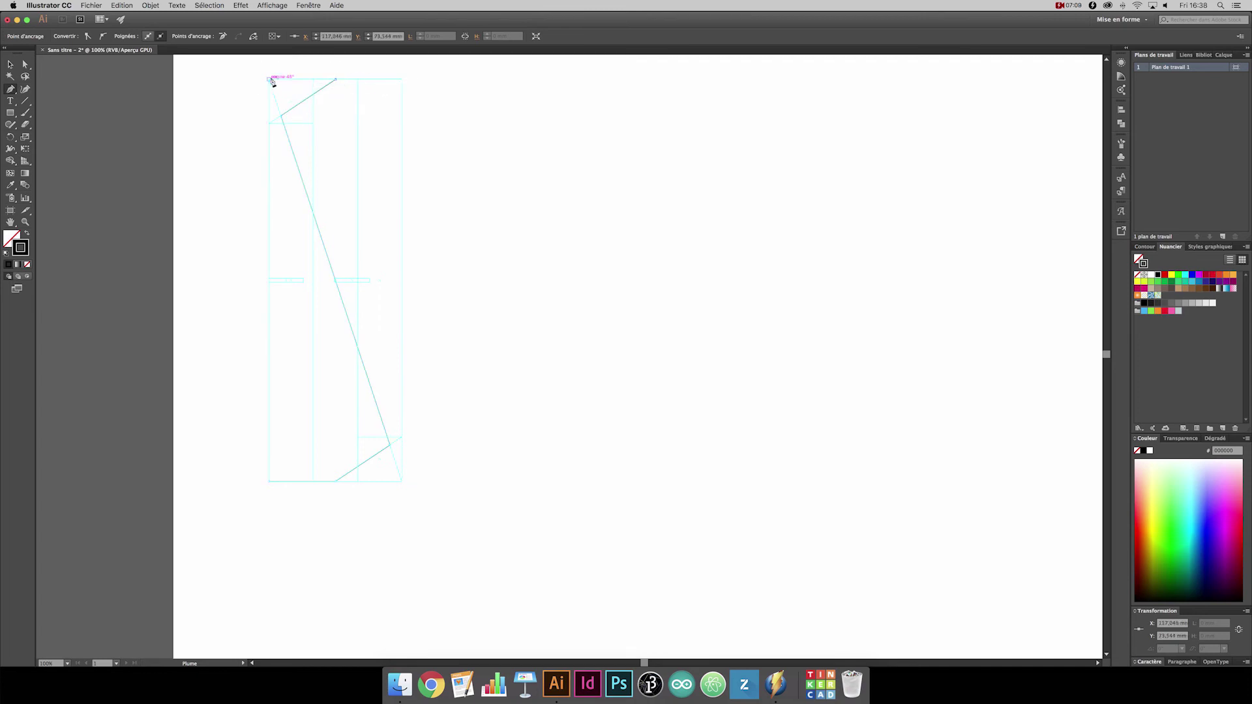
Trace down the left edge through the slot to the bottom corner, then start the second outline bottom-right
left_click(269, 279)
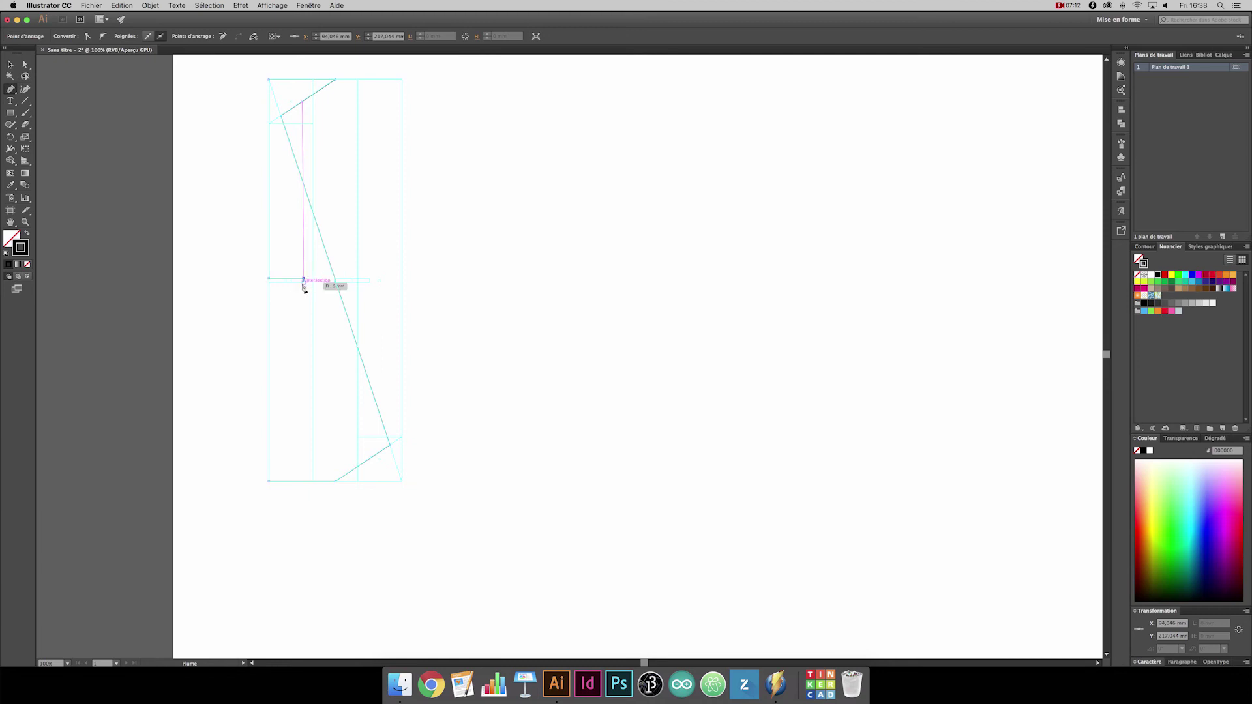
left_click(269, 282)
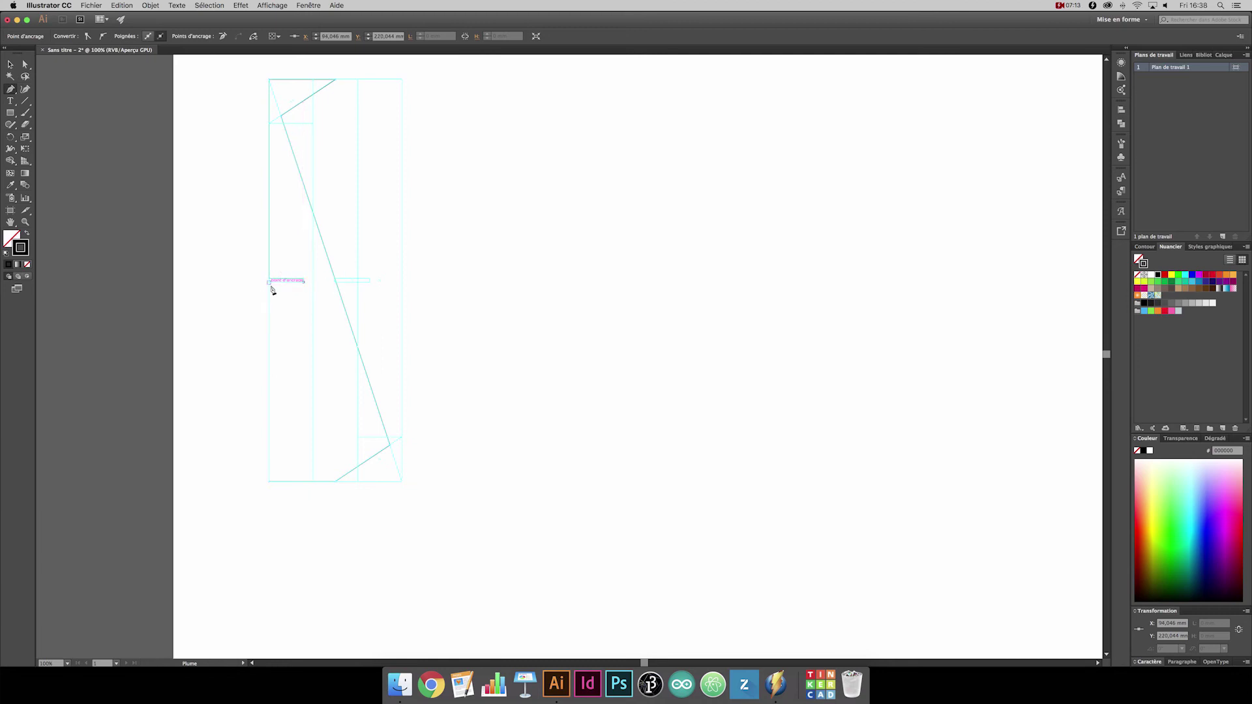
left_click(269, 483)
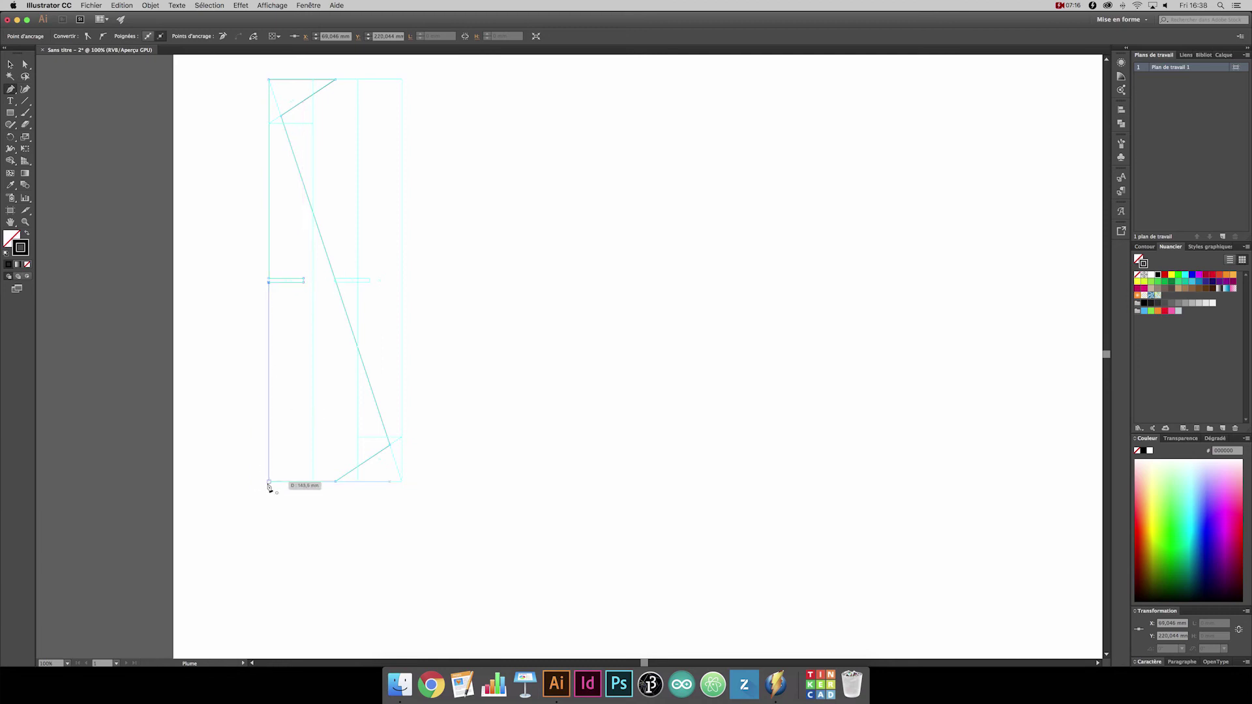
left_click(402, 481)
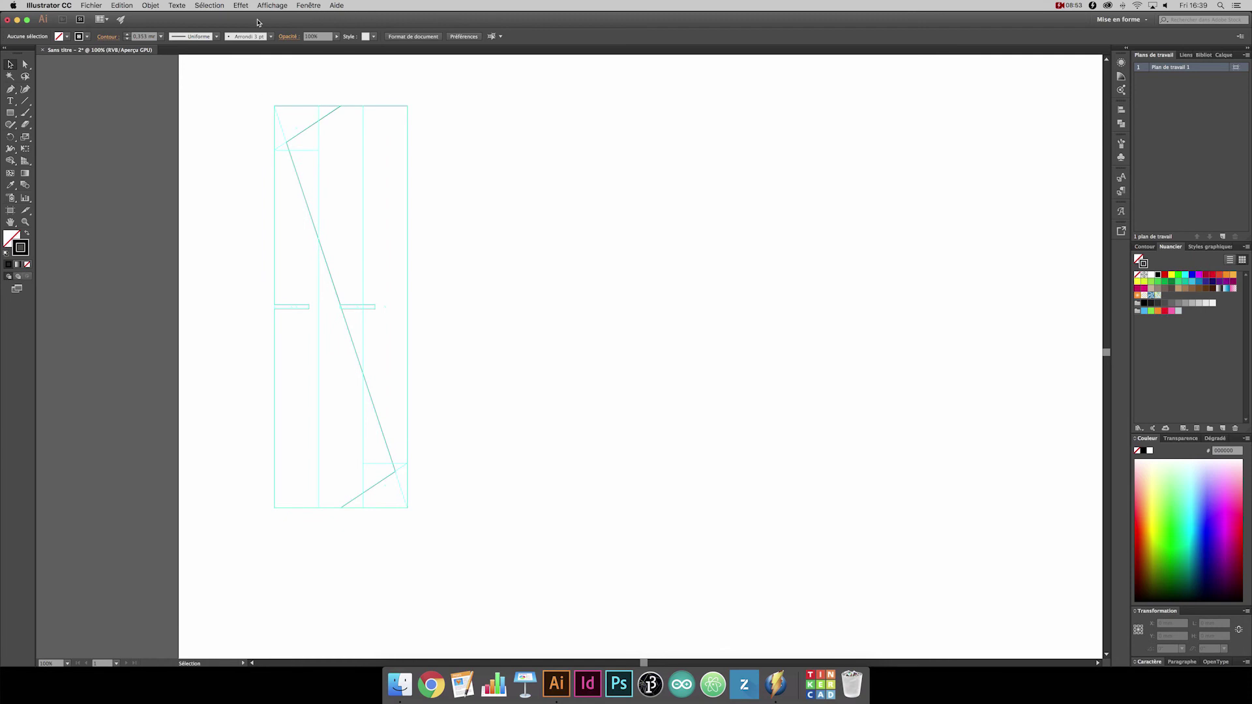
left_click(260, 4)
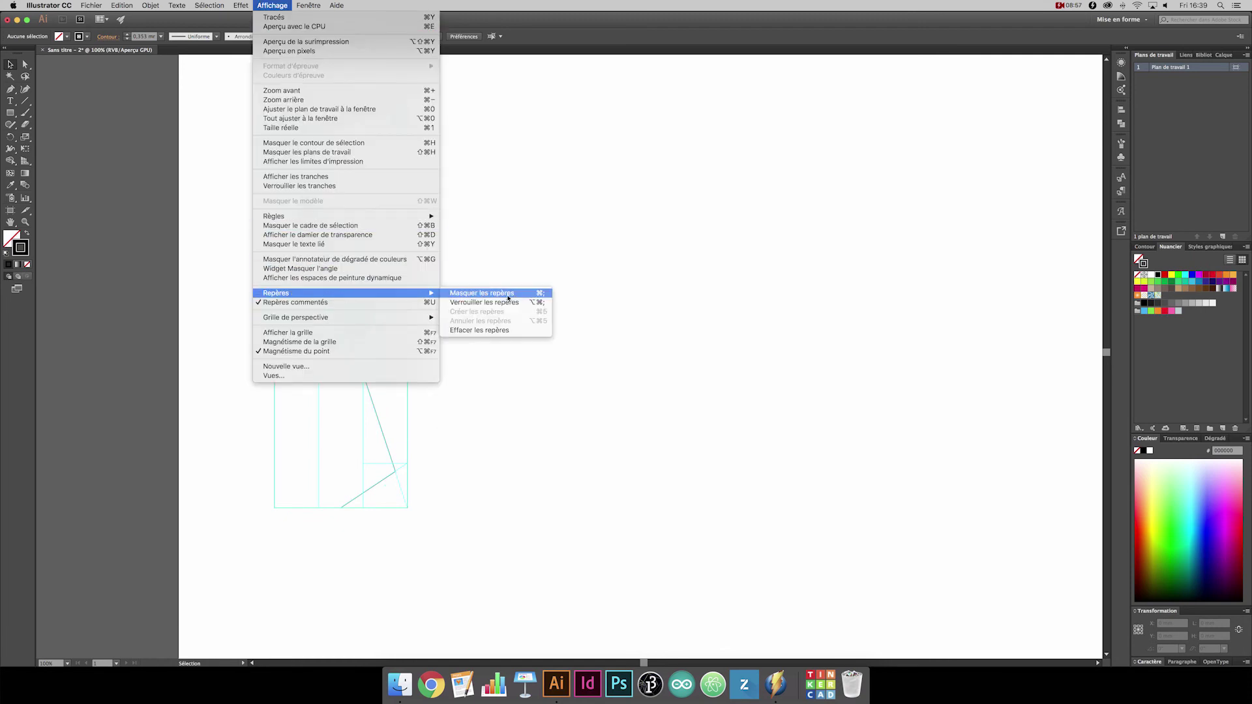
Hide the guides and select the left outline's bottom, diagonal and top corner anchors
mouse_move(342, 292)
left_click(495, 293)
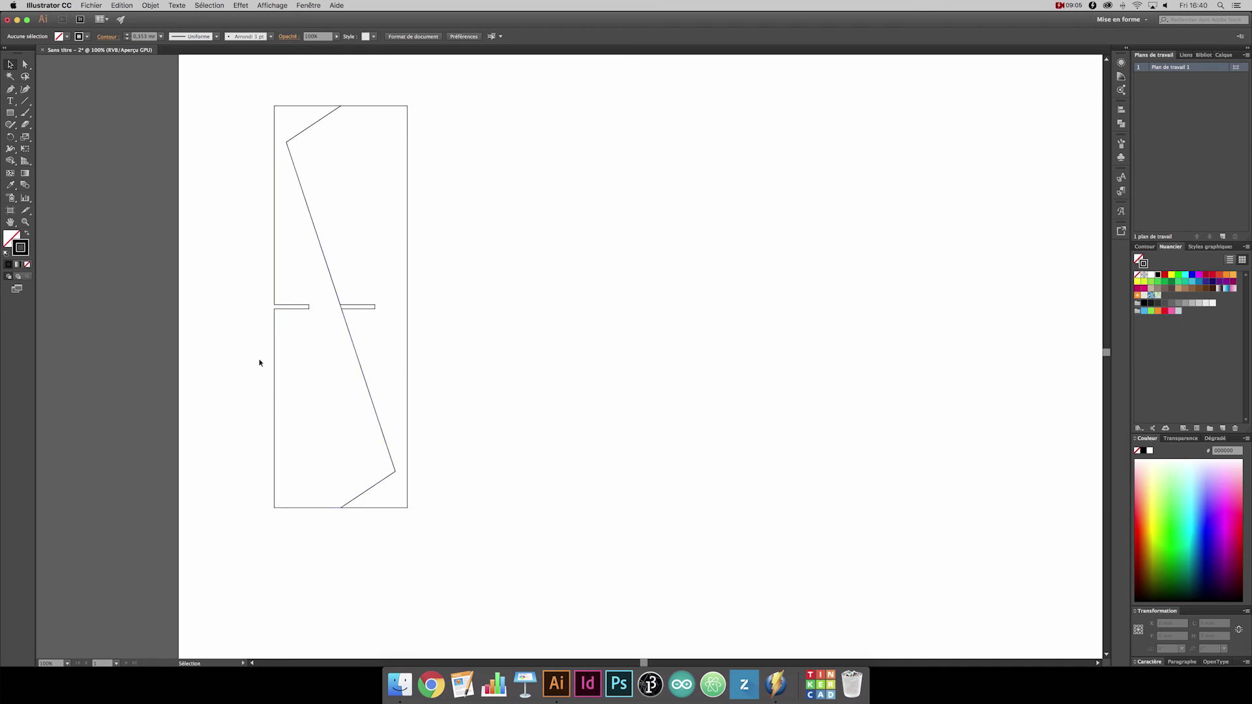
left_click(294, 113)
key("a")
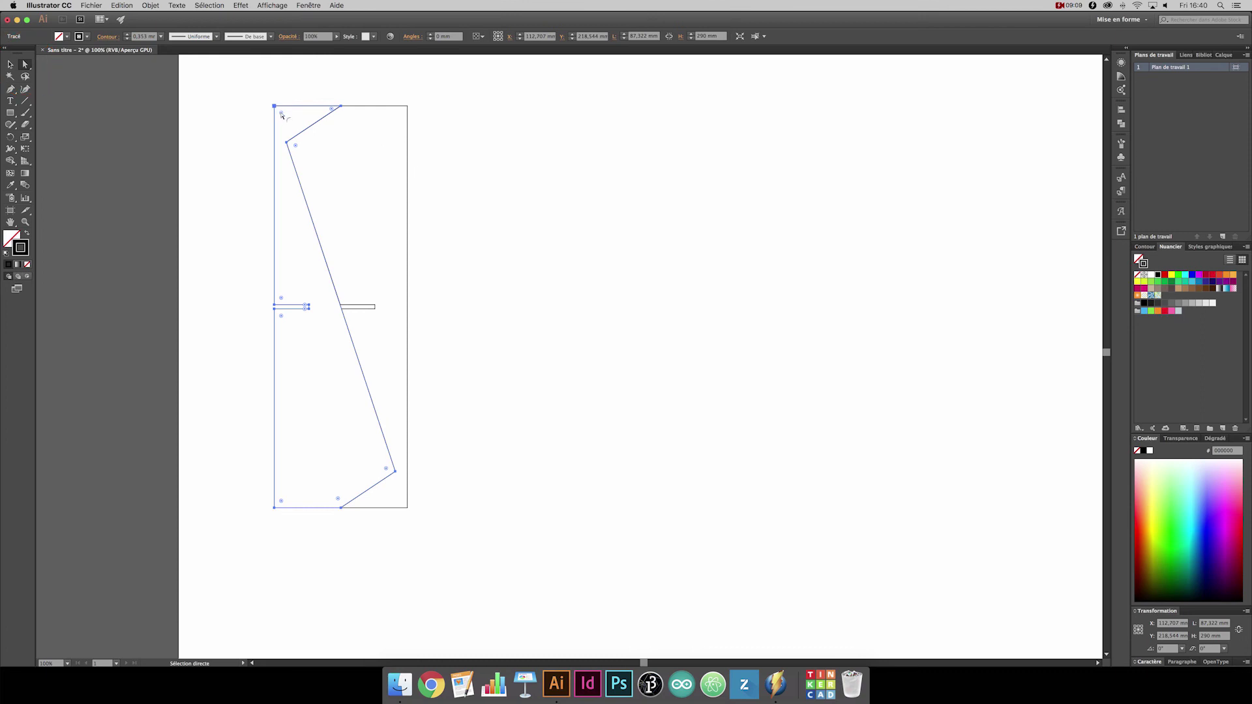
left_click(341, 506)
left_click(393, 471)
left_click(335, 113)
Give the selected corners a 3 mm corner radius, then deselect
left_click(430, 33)
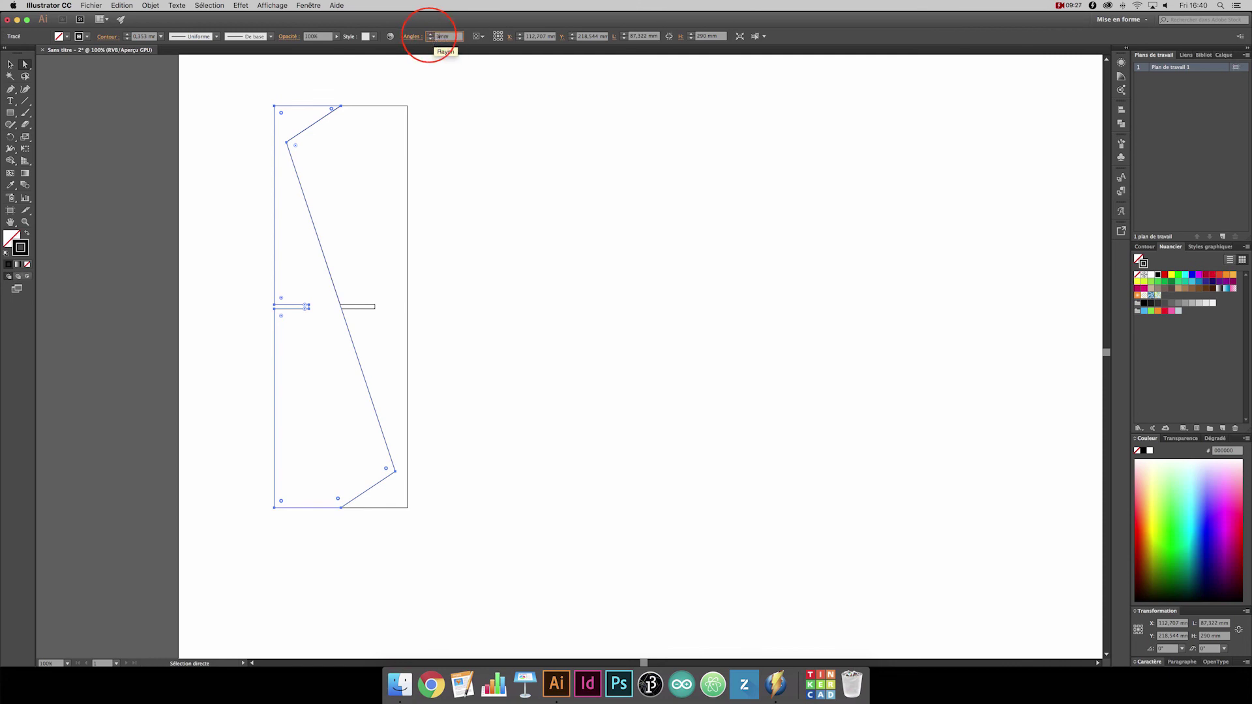
type("3")
key("Return")
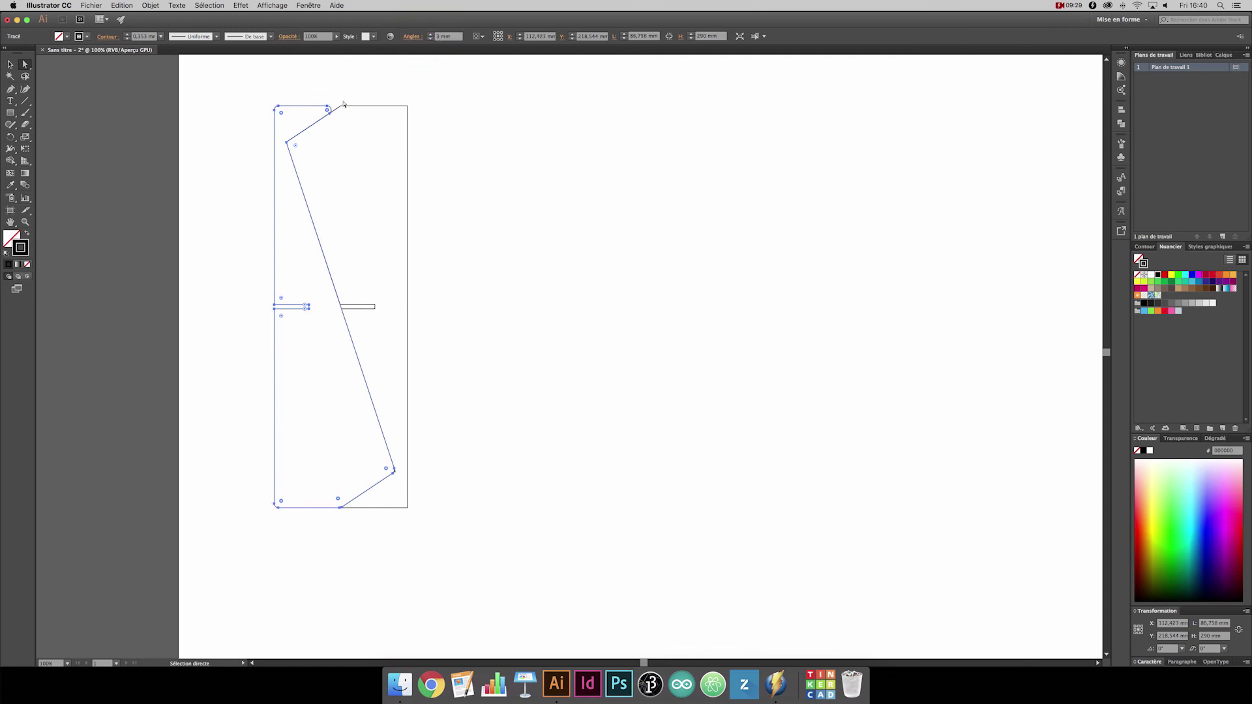
key("v")
left_click(408, 120)
left_click(188, 181)
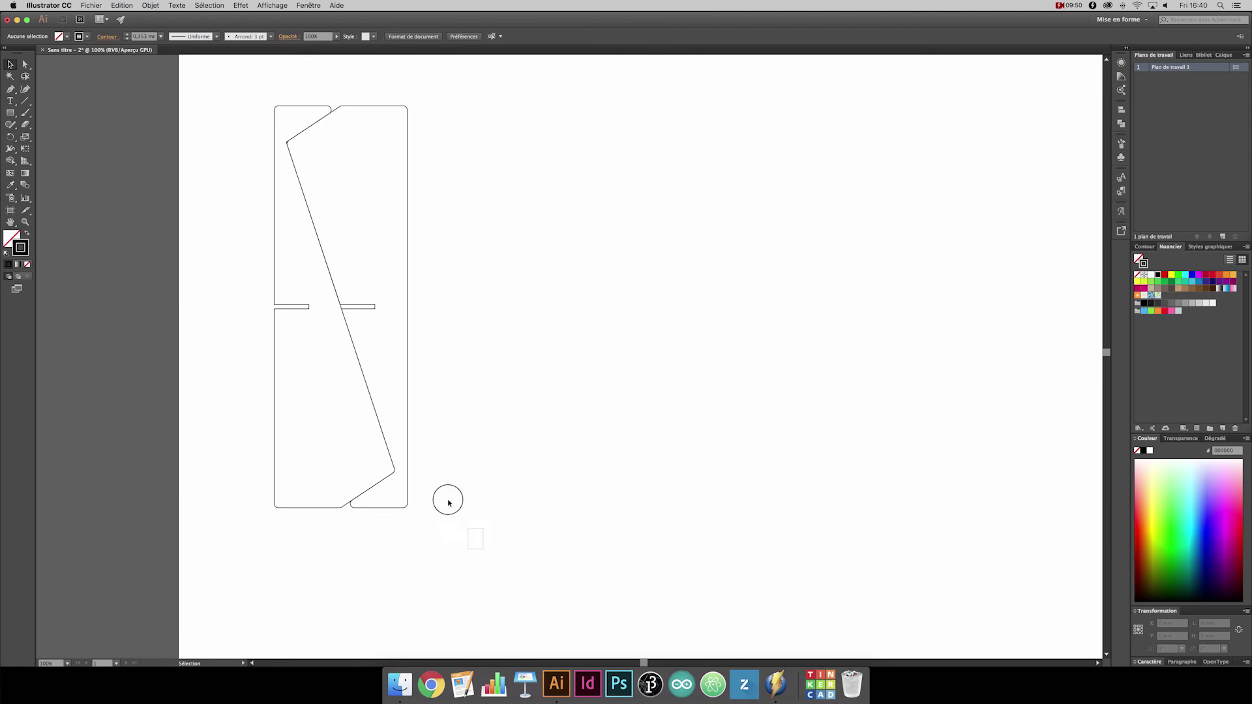
Give both cut outlines a red FF0000 stroke with a 0,01 mm hairline weight
left_click_drag(477, 551, 232, 76)
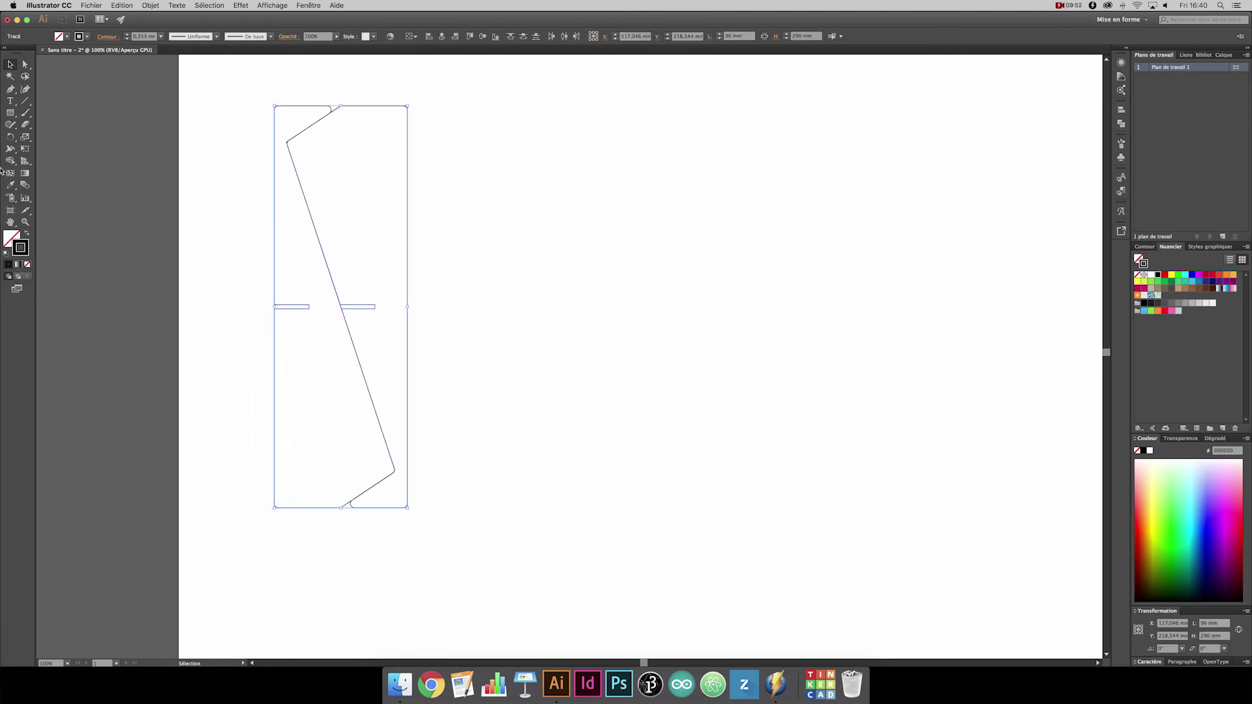
double_click(21, 253)
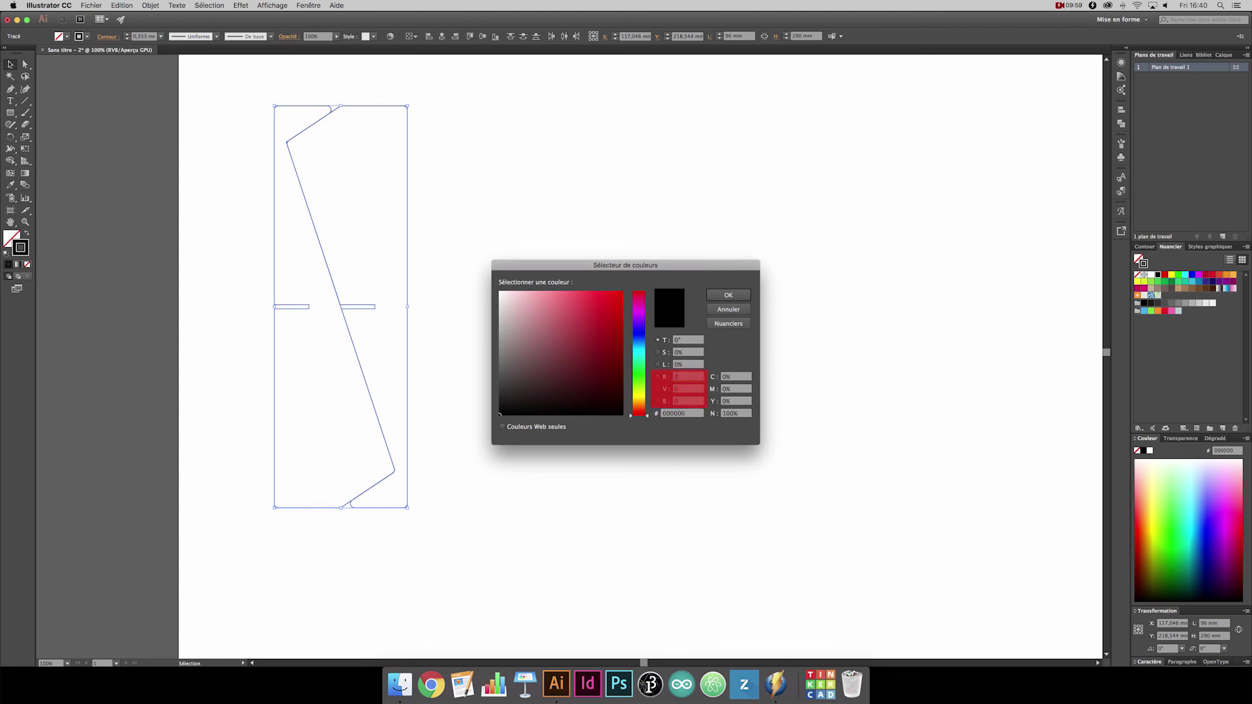
key("Return")
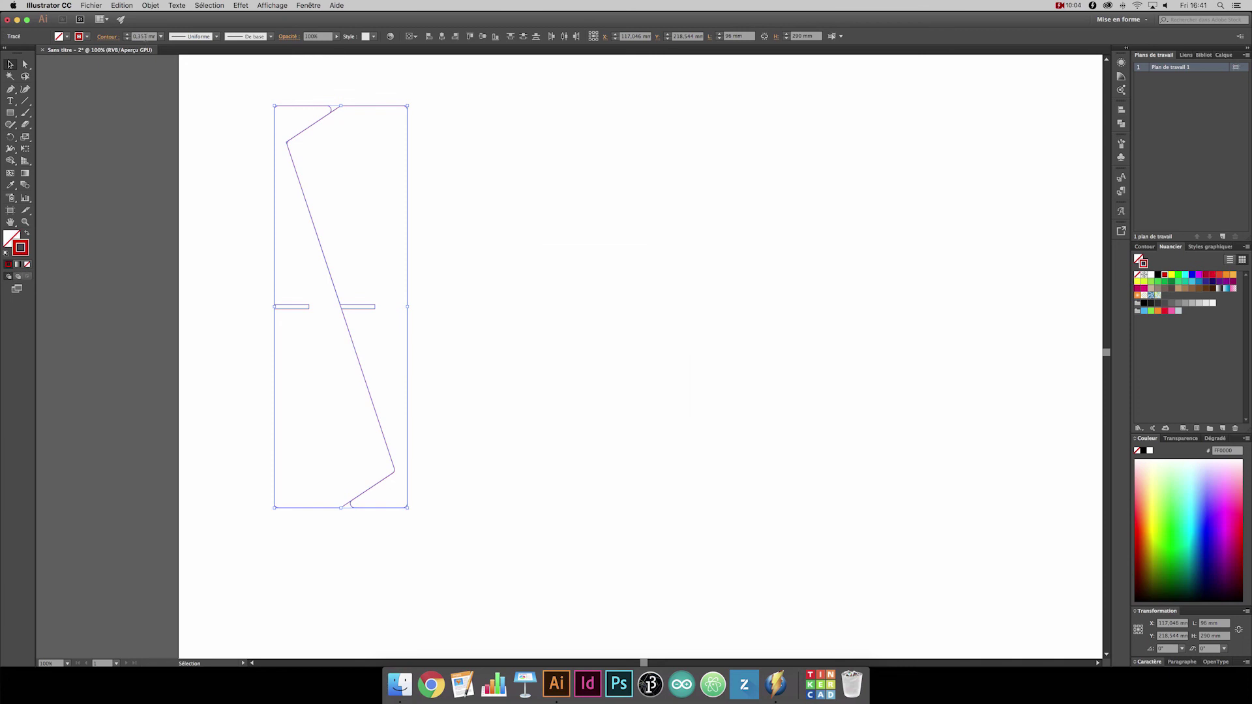
left_click(138, 36)
type("1")
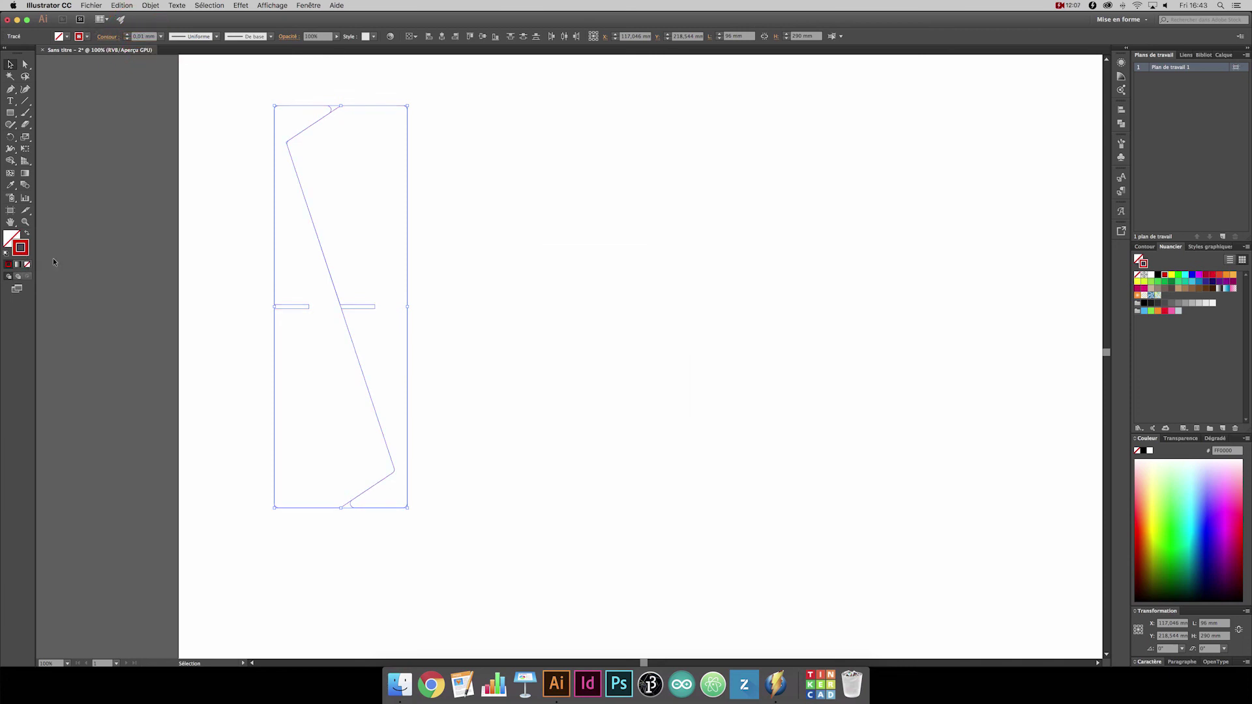